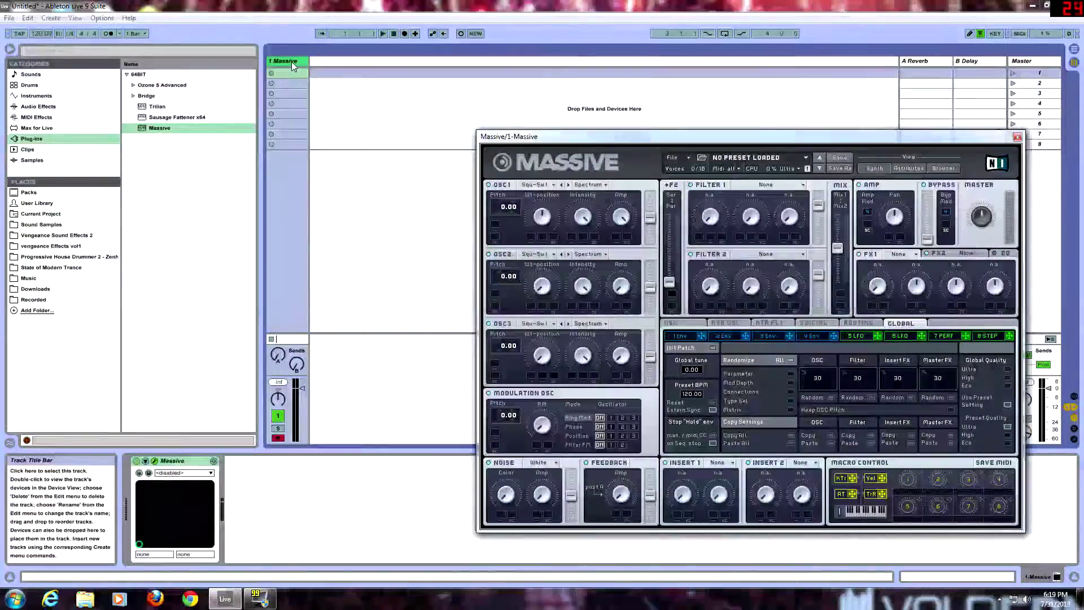
Switch Live to full screen and place the opened Massive plug-in window over the empty session area
left_click_drag(625, 148, 438, 61)
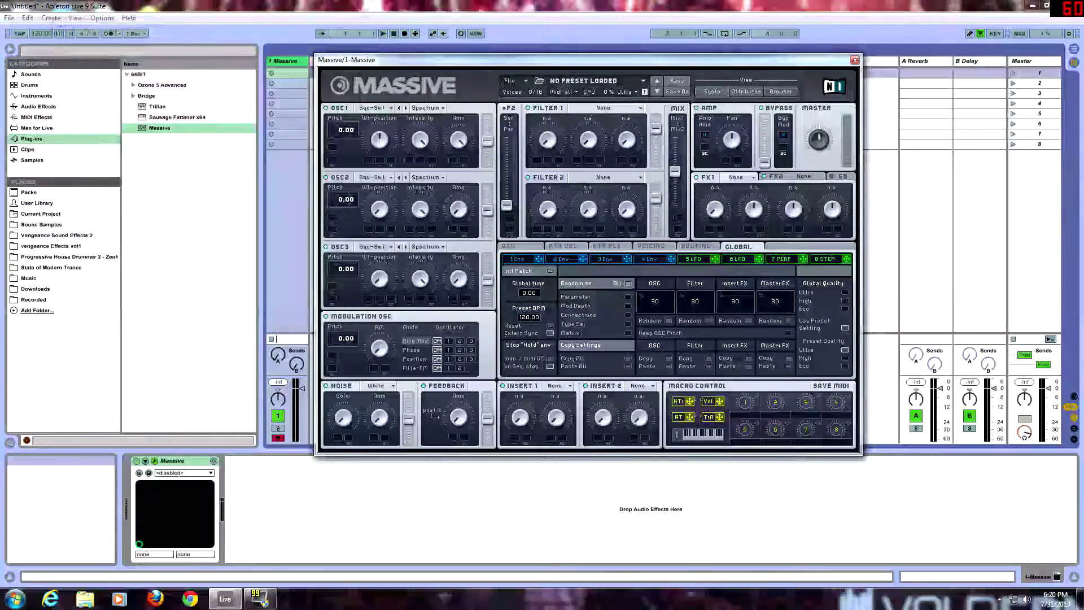
left_click(75, 18)
left_click(99, 29)
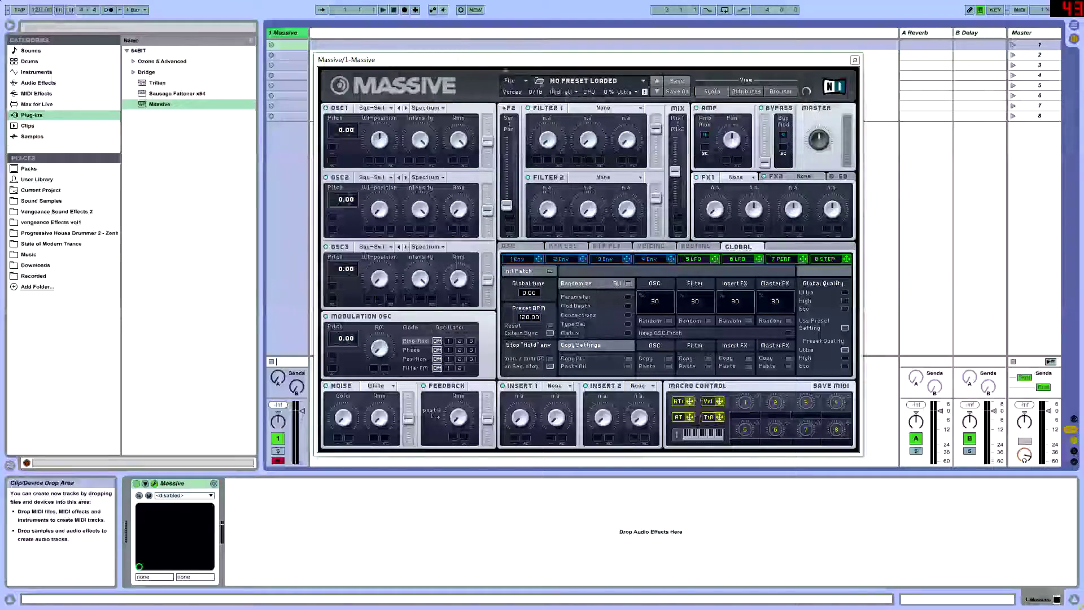
mouse_move(422, 61)
left_mouse_down()
mouse_move(390, 79)
mouse_move(471, 57)
mouse_move(592, 66)
mouse_move(435, 72)
mouse_move(464, 56)
mouse_move(430, 83)
mouse_move(460, 75)
mouse_move(443, 59)
left_mouse_up()
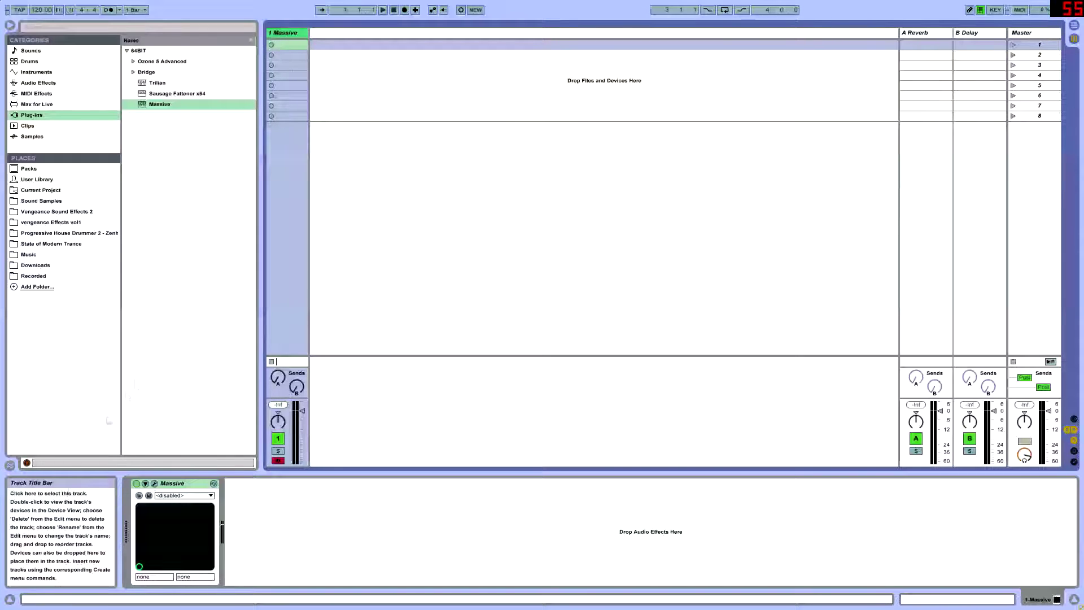
left_click(154, 483)
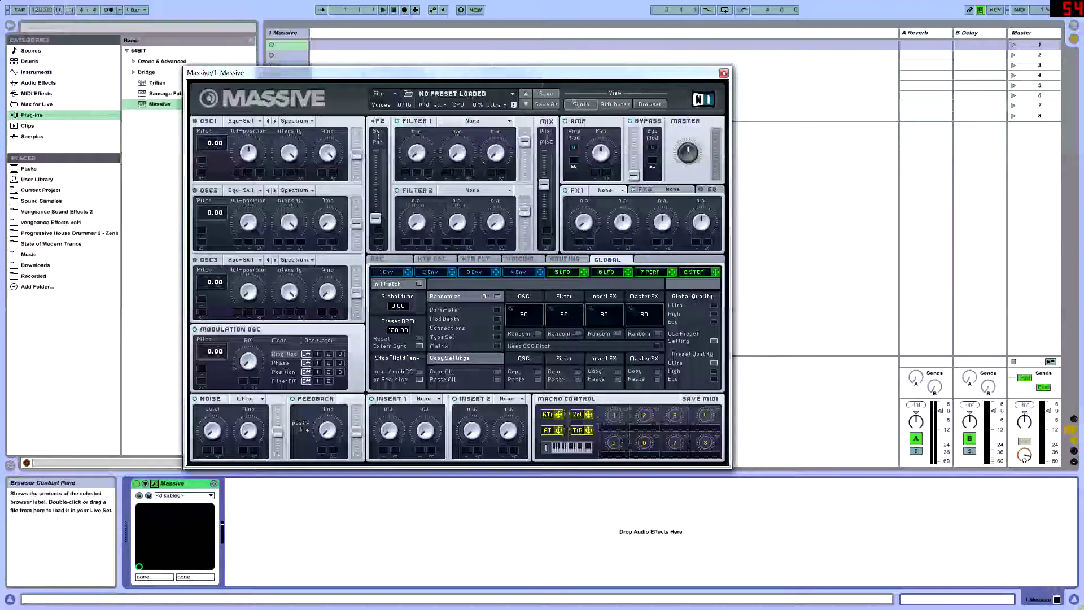
left_click_drag(260, 73, 401, 66)
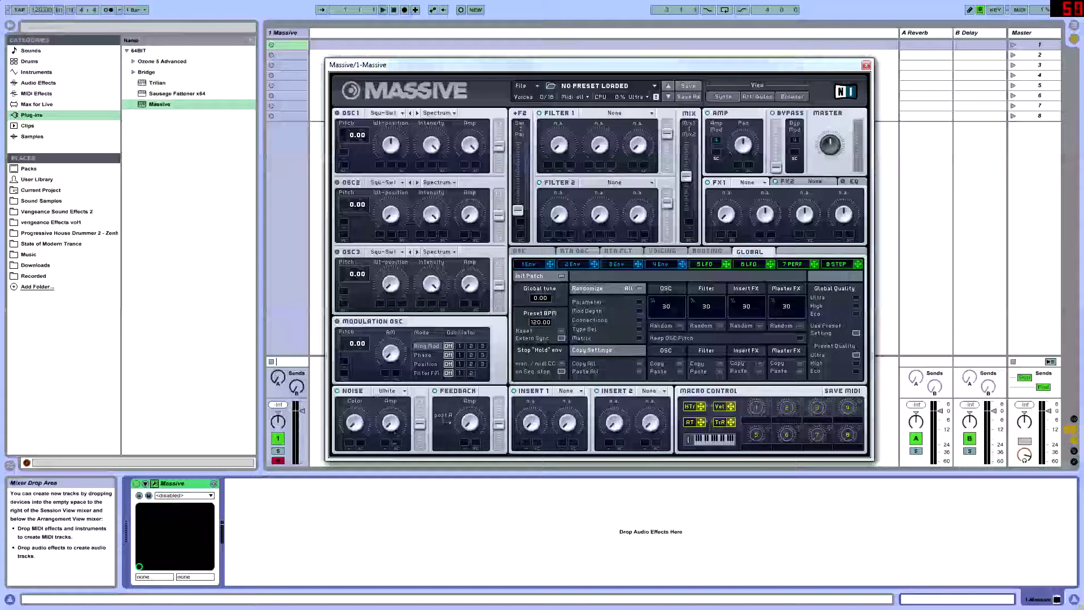
Try the White, Bright and Brown noise types in Massive's Noise section
left_click(391, 394)
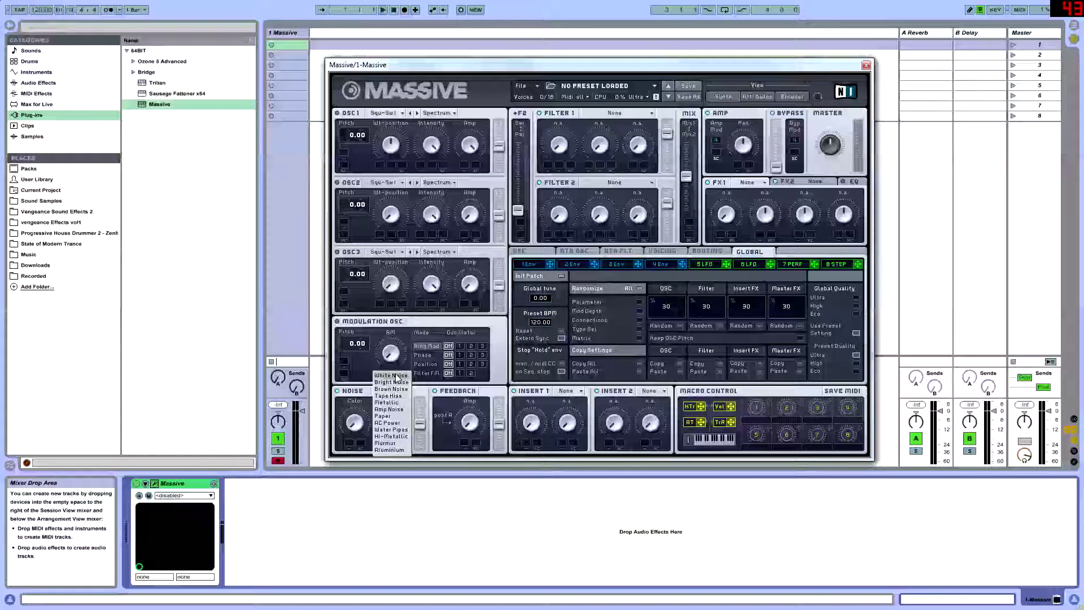
left_click(399, 389)
left_click(396, 396)
left_click(394, 396)
left_click(393, 394)
left_click(383, 377)
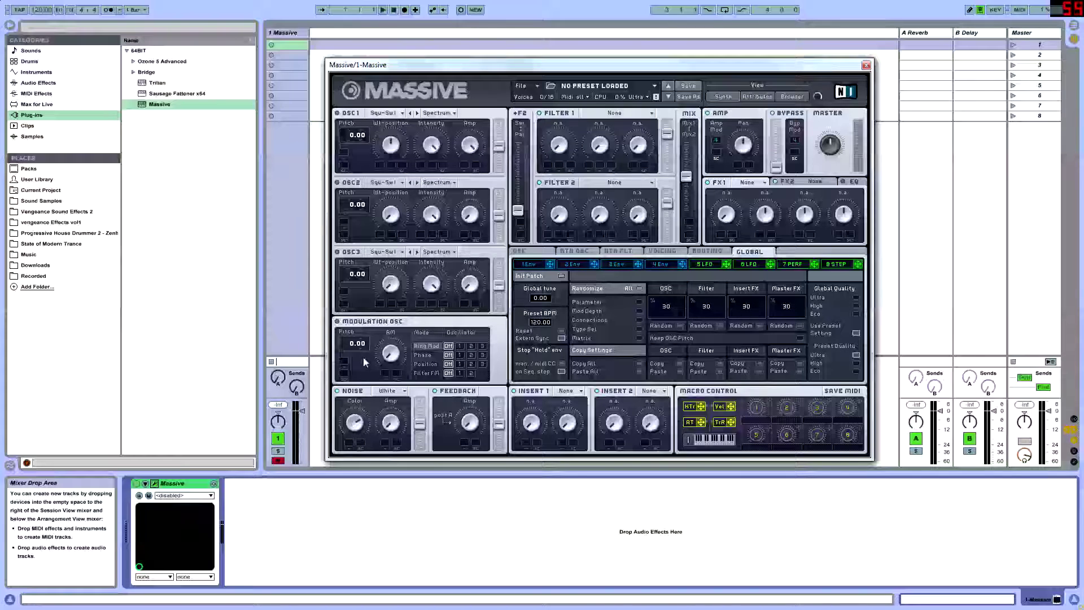
left_click(386, 391)
left_click(390, 385)
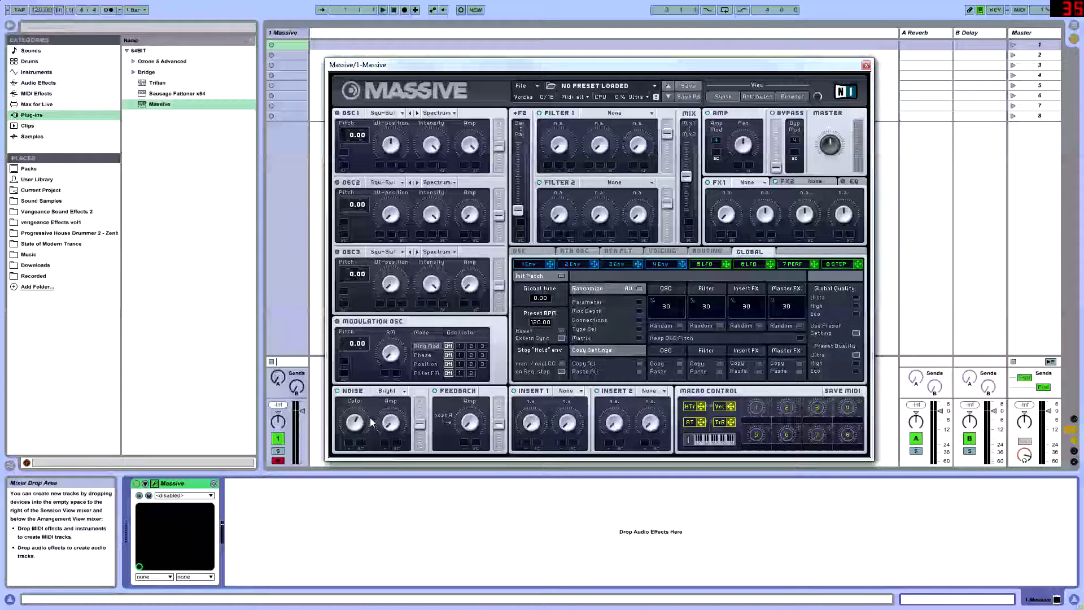
left_click(388, 390)
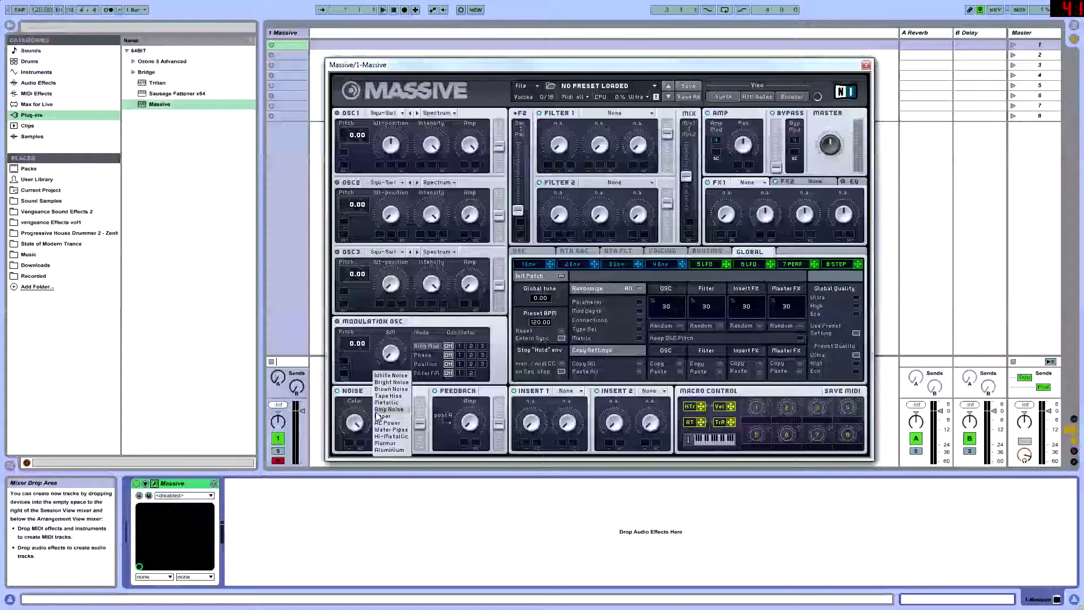
left_click(399, 389)
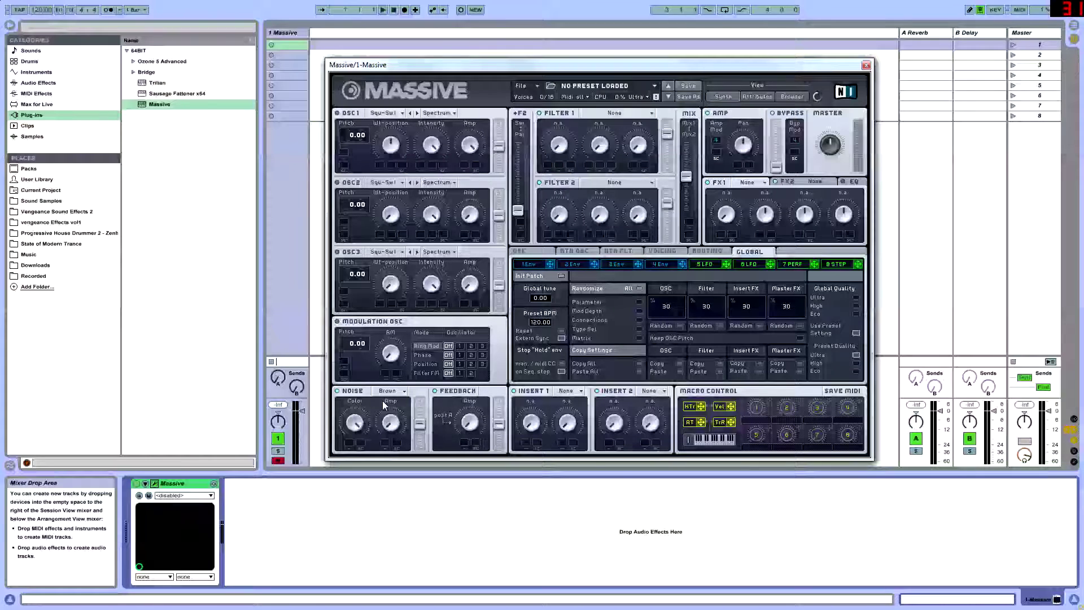
Set Massive's noise type to Bright and route the noise fully to Filter 1
left_click(395, 390)
left_click(395, 381)
left_click_drag(419, 424, 420, 402)
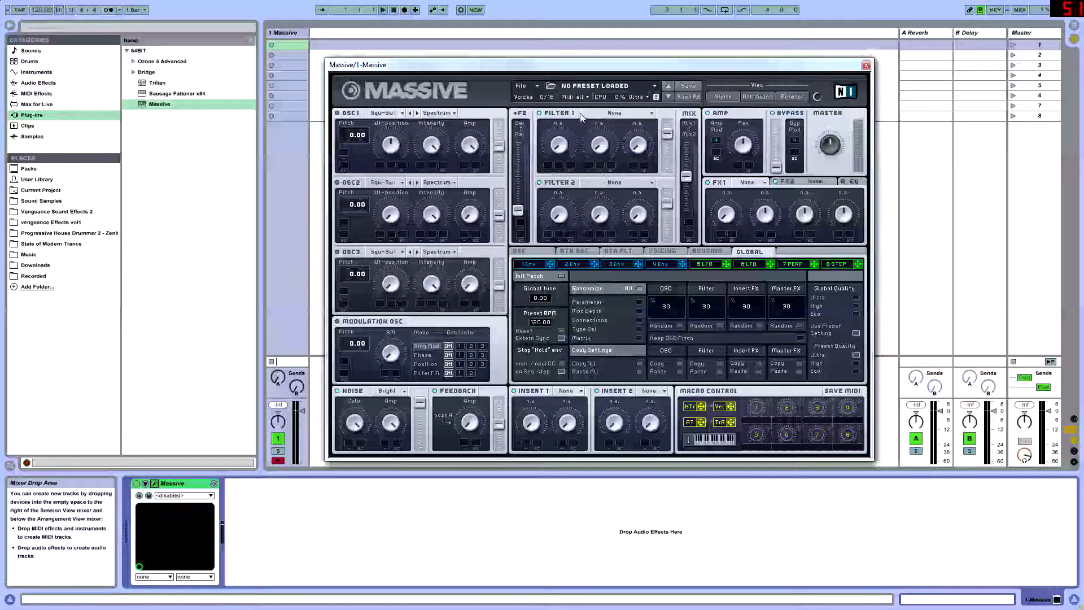
Set Filter 1 to Lowpass 4 and the voicing's unisono to 3 in Massive
left_click(599, 114)
left_click(596, 120)
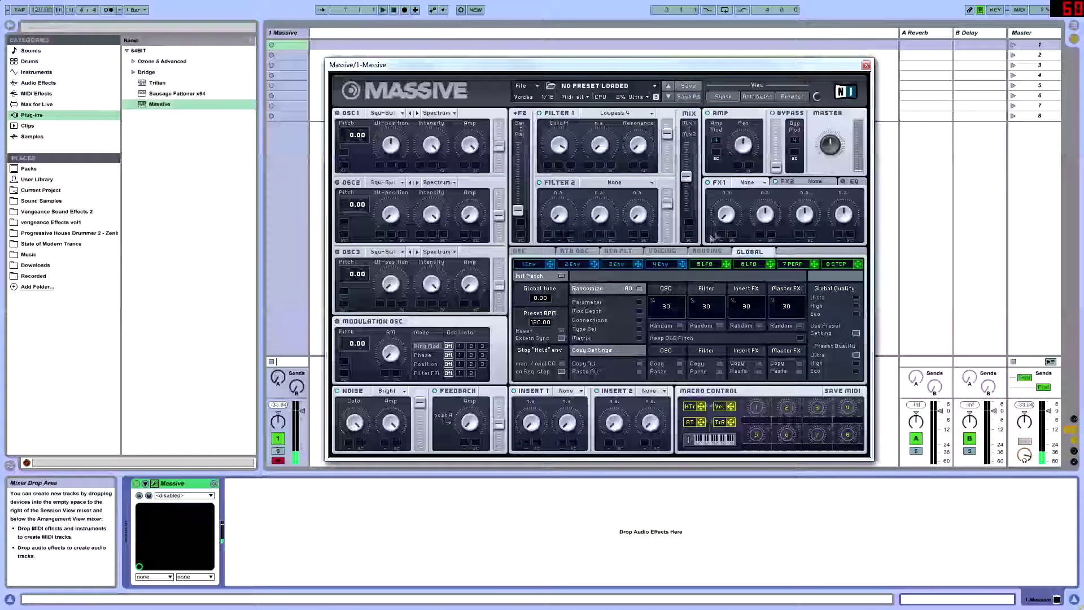
left_click(672, 252)
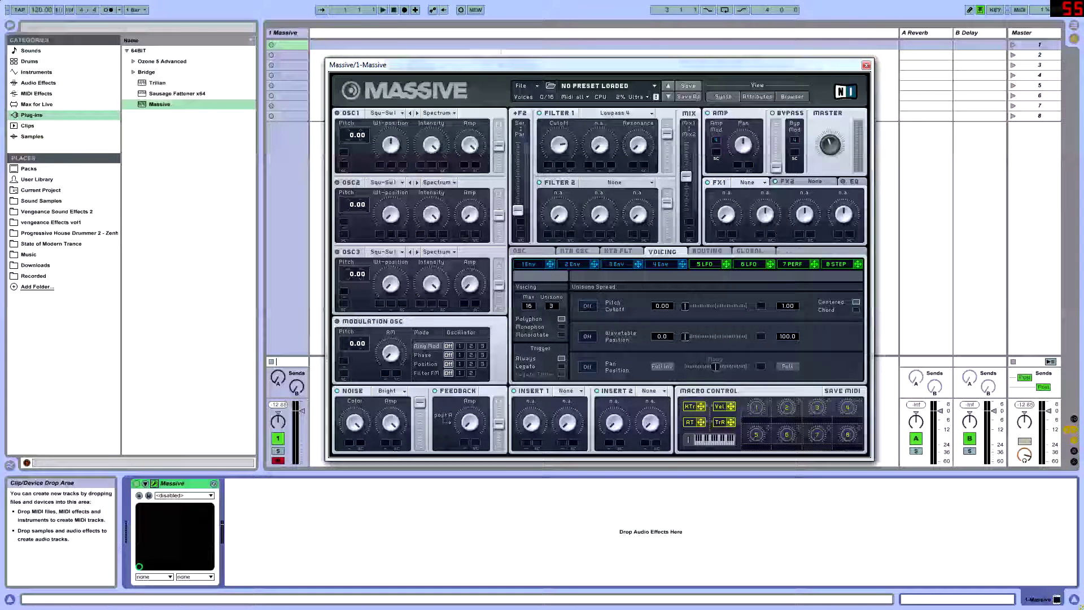
Adjust the resonance and cutoff of Massive's Filter 1 by ear
left_click_drag(469, 66, 462, 34)
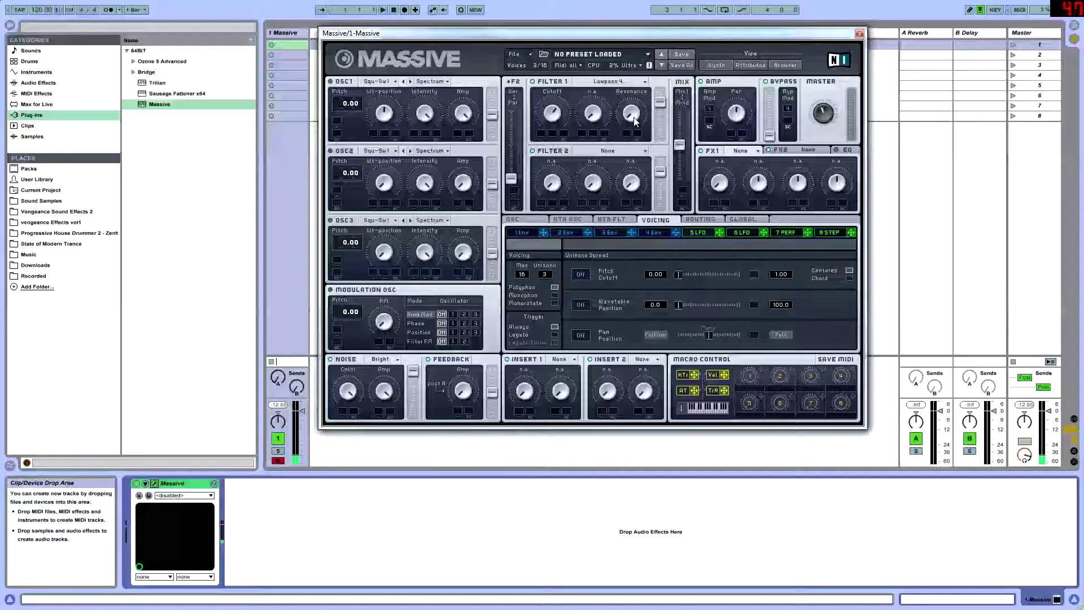
left_click_drag(634, 121, 644, 85)
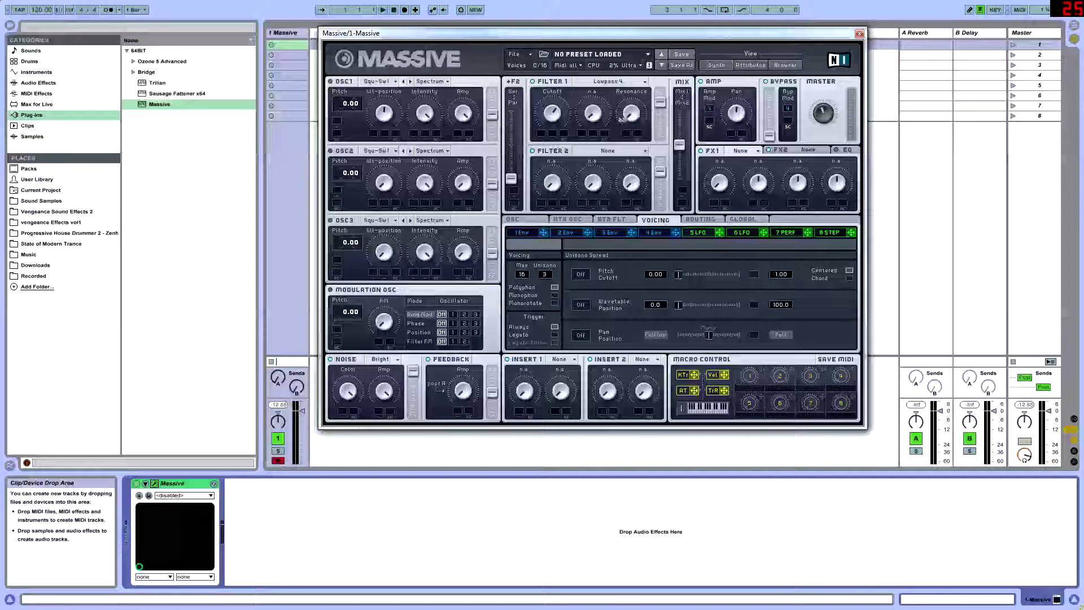
left_click_drag(559, 117, 571, 98)
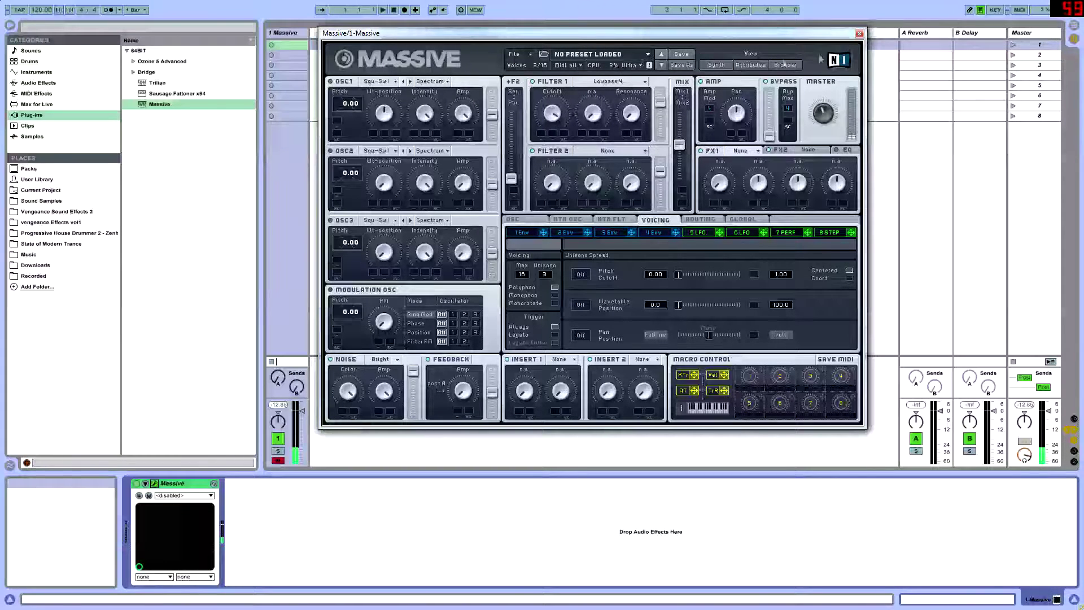
Load a Drum Rack onto a new track named Kick and set the tempo to 130 BPM
left_click(859, 33)
left_click(38, 82)
left_click(37, 72)
left_click_drag(127, 72, 350, 65)
right_click(340, 34)
left_click(367, 79)
type("Kick")
key("Return")
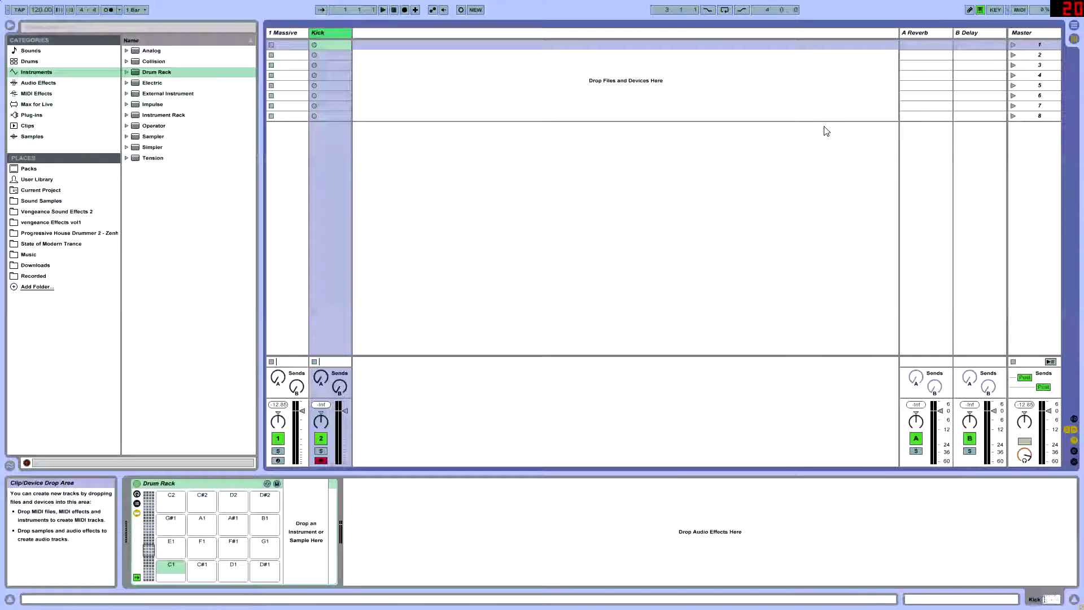
left_click(41, 10)
type("12")
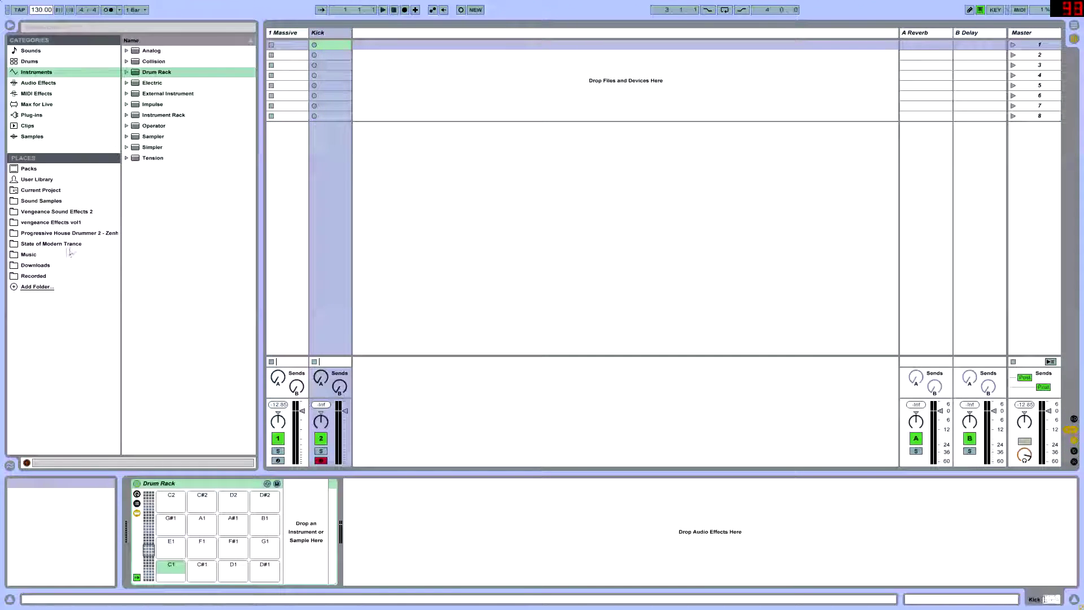
Load 056 Kick - Zenhiser PHD2.wav from the Progressive House Drummer 2 Kicks folder onto the Drum Rack's C2 pad
left_click(57, 233)
left_click(135, 105)
left_click(128, 105)
left_click_drag(171, 212, 166, 471)
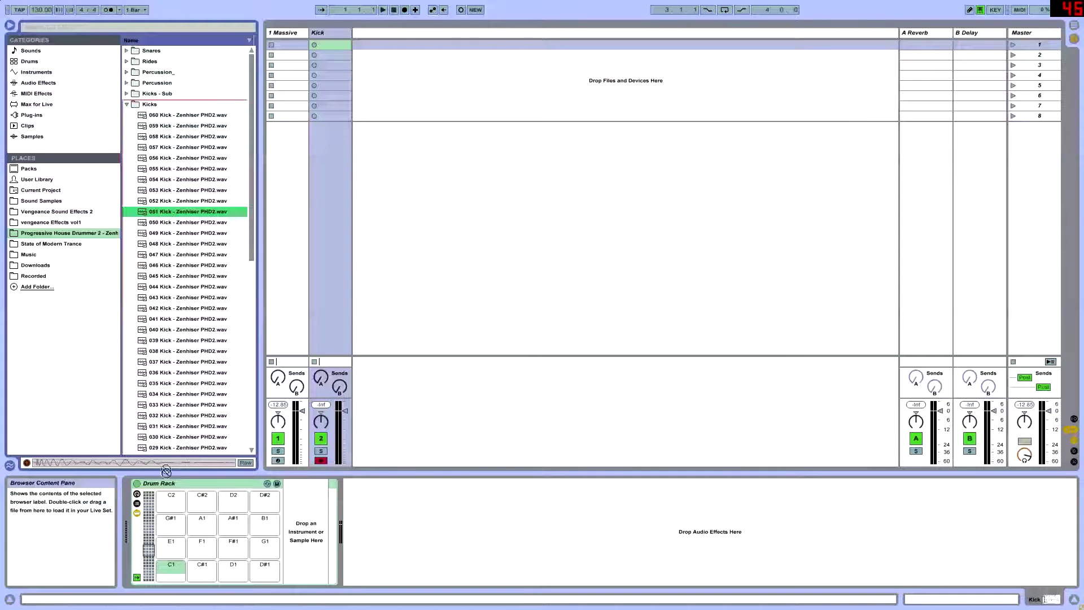
left_click(179, 222)
left_click_drag(179, 157, 171, 498)
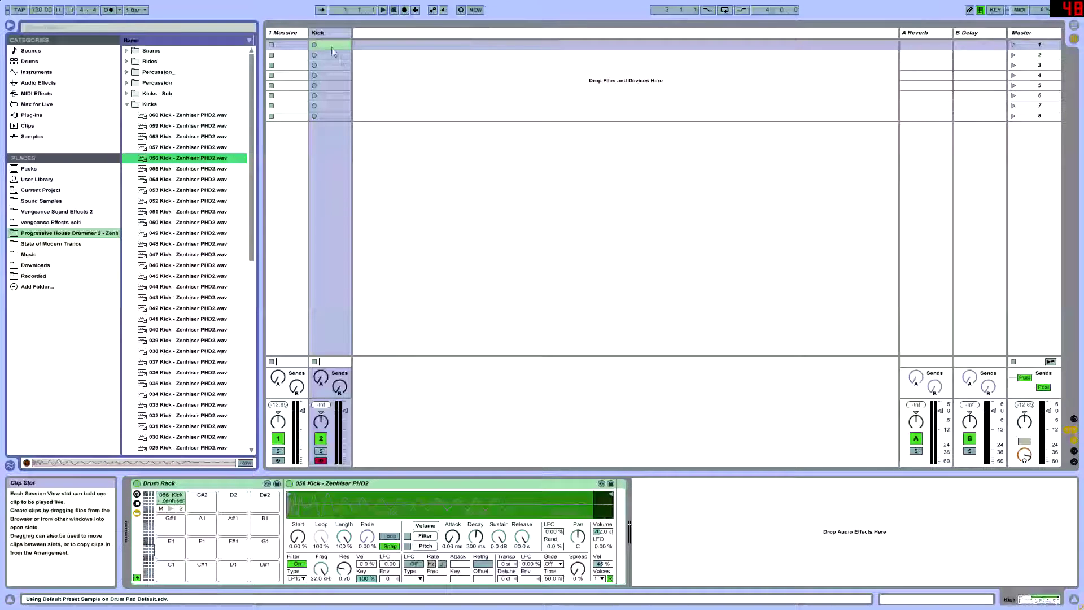
Create a one-bar clip on the Kick track with a kick on each of the four beats, and launch it
double_click(330, 44)
double_click(546, 519)
double_click(733, 519)
double_click(911, 520)
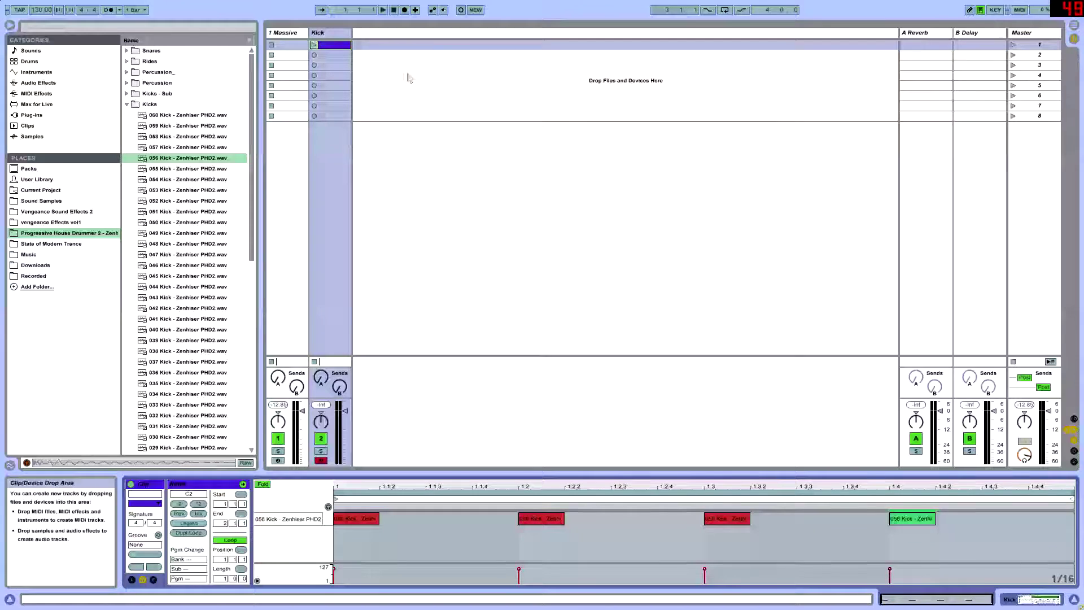
left_click(314, 45)
Create a MIDI clip in the Massive track's first slot and extend its loop to two bars
double_click(289, 44)
left_click_drag(366, 481, 366, 233)
mouse_move(1070, 251)
left_mouse_down()
mouse_move(1082, 272)
mouse_move(791, 293)
left_mouse_up()
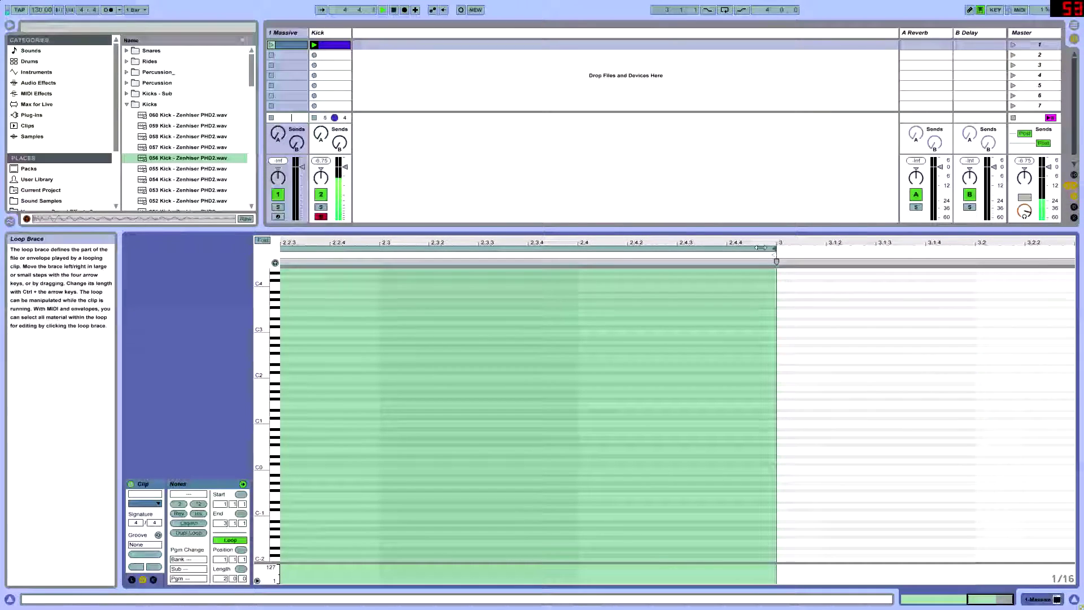
Draw a single A1 note held across both bars of the Massive clip
key("z")
left_click(293, 388)
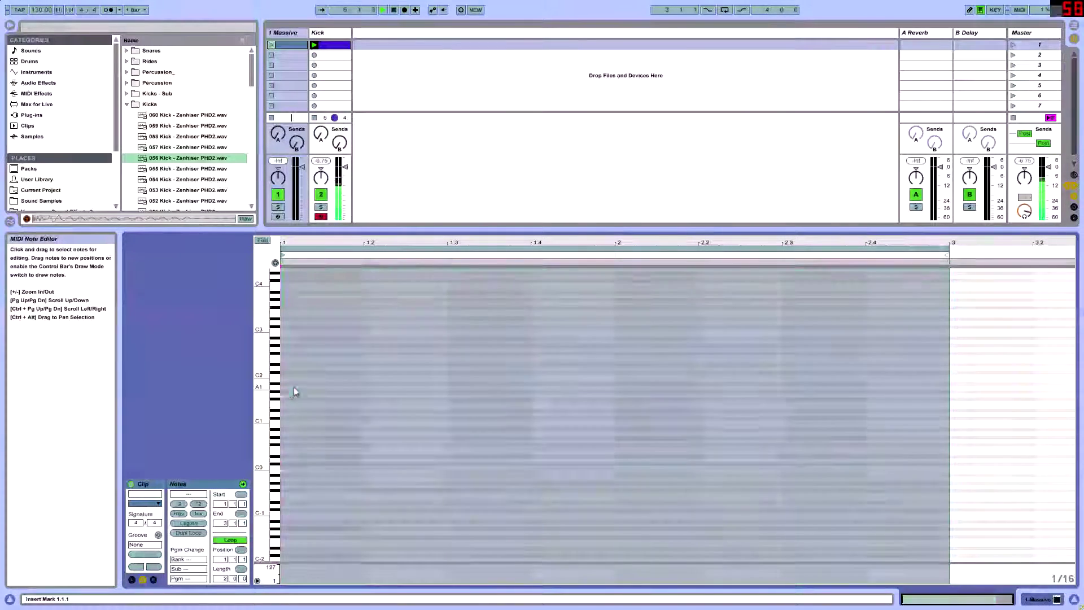
double_click(286, 387)
left_click_drag(301, 387, 907, 387)
left_click_drag(921, 428, 954, 427)
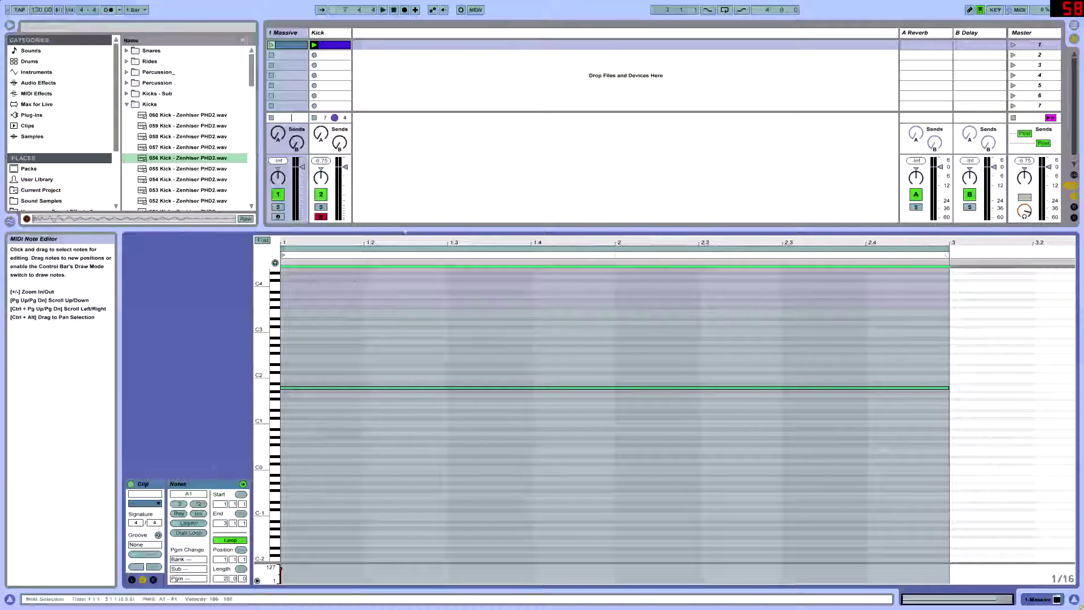
left_click(374, 382)
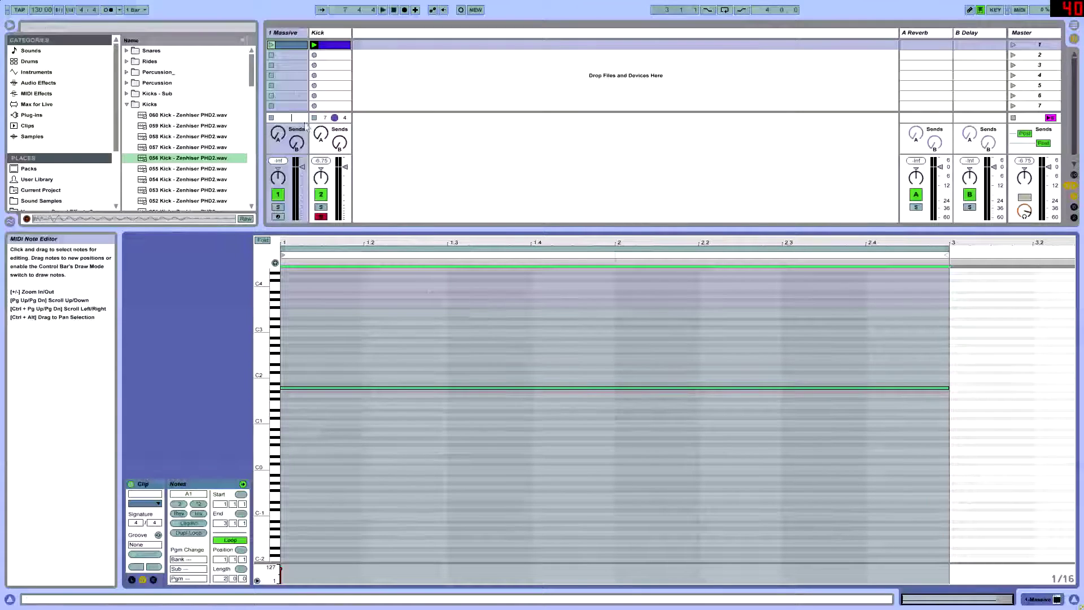
Play the Massive and Kick clips together and check the Massive patch
key("space")
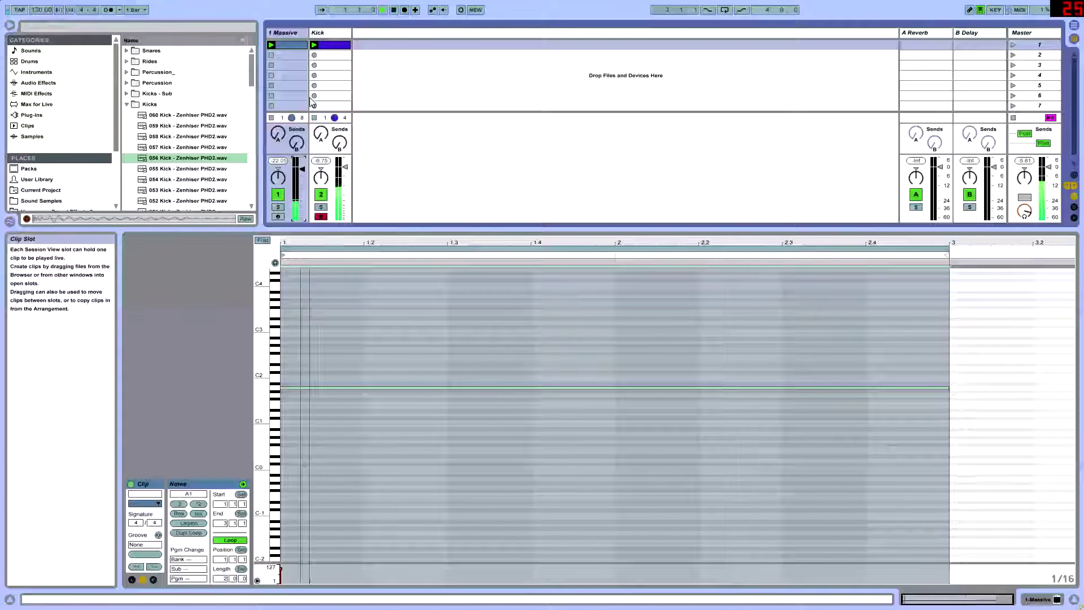
left_click(285, 32)
left_click(154, 483)
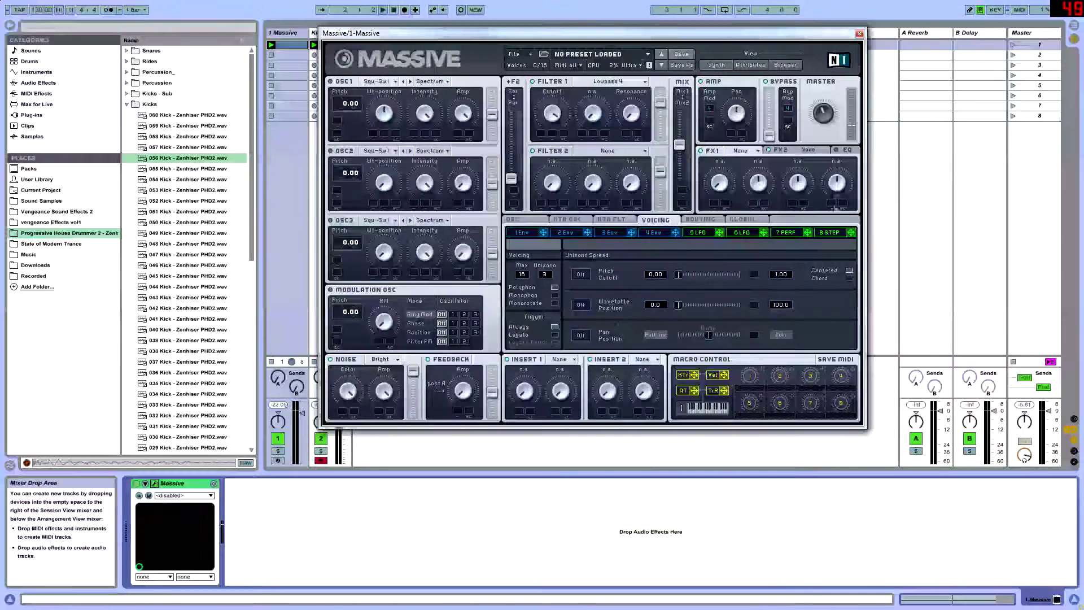
left_click(288, 39)
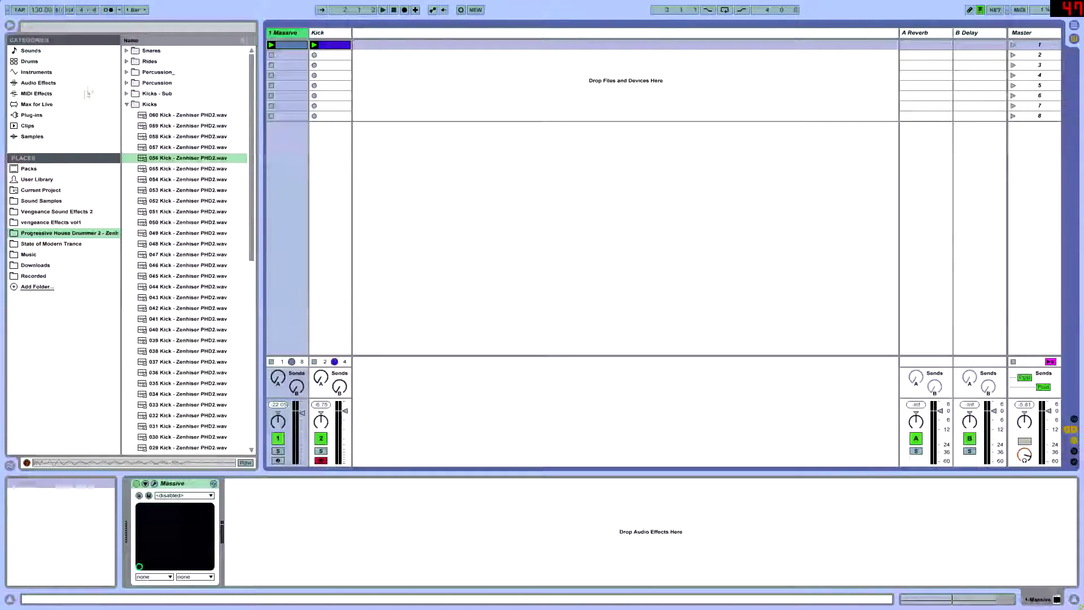
Add a Compressor after Massive and enable its sidechain with the Kick track as the audio source
left_click(38, 82)
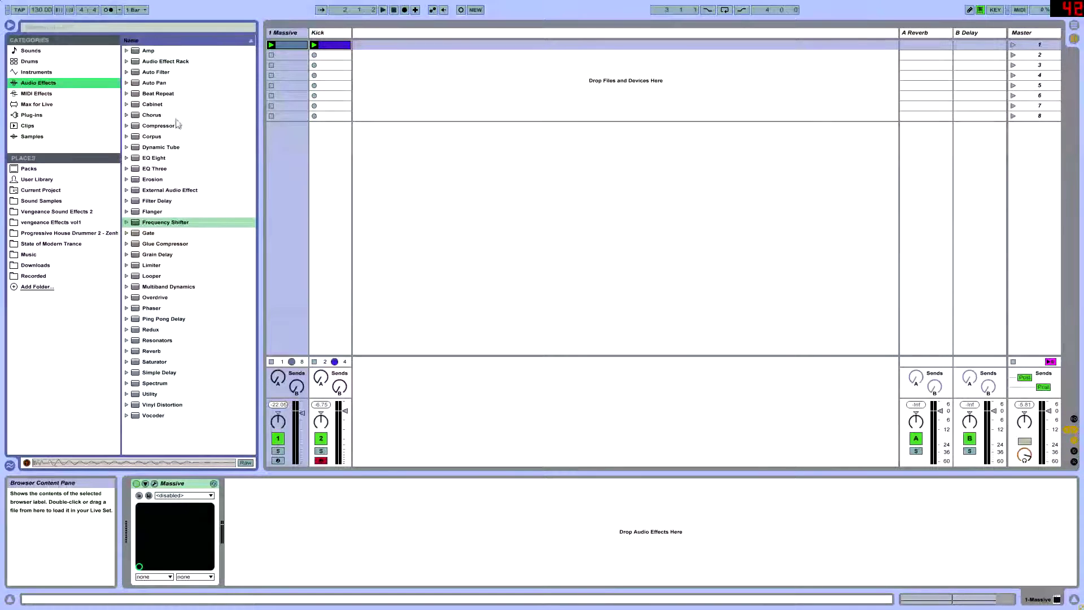
left_click_drag(148, 128, 407, 529)
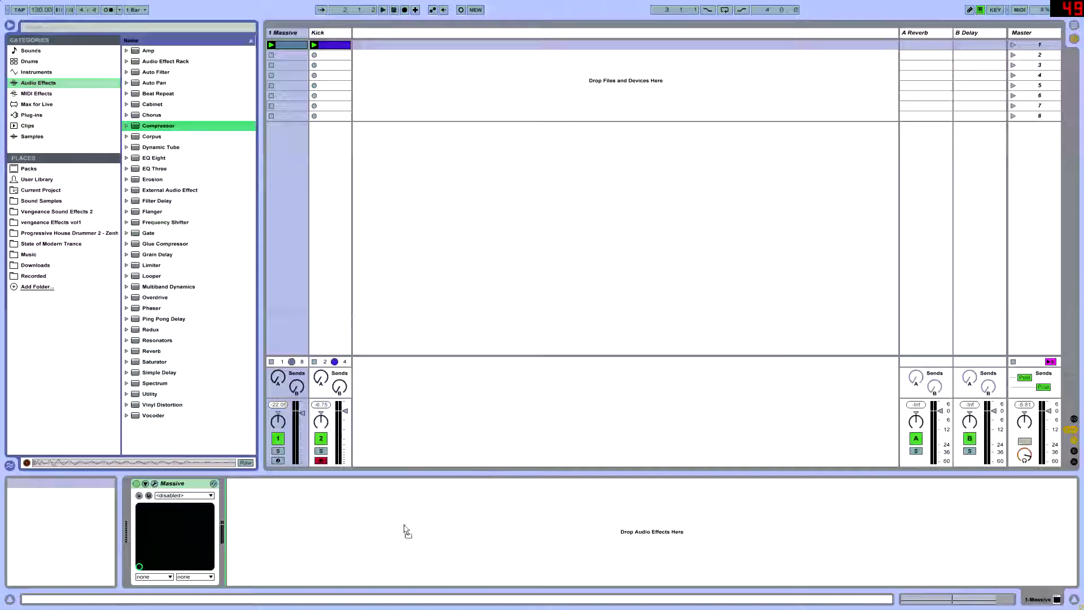
left_click_drag(283, 502, 283, 502)
left_click(240, 484)
left_click(247, 495)
left_click(246, 511)
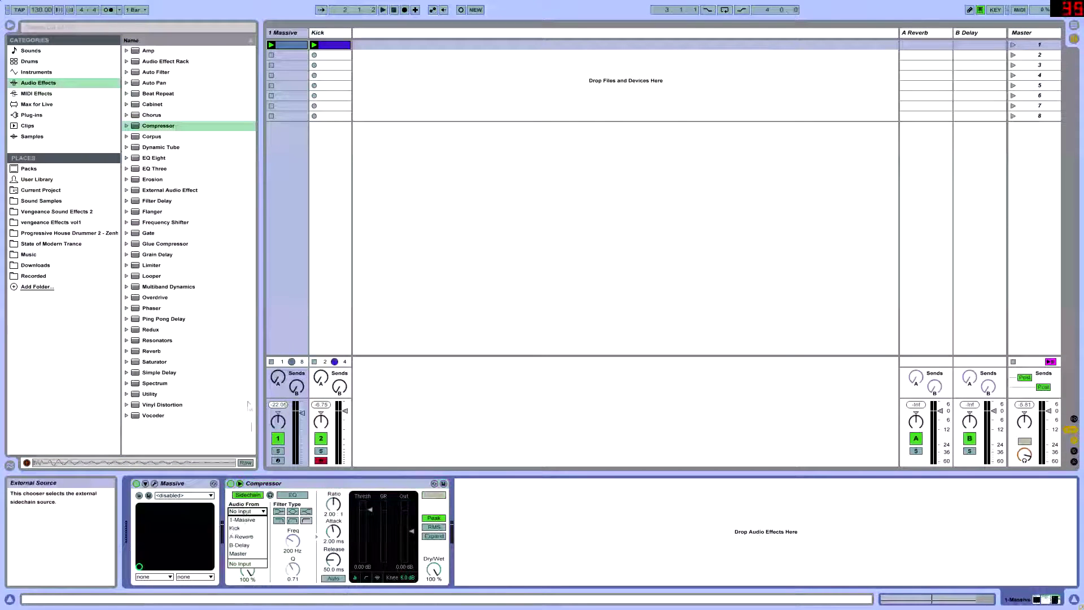
left_click(246, 528)
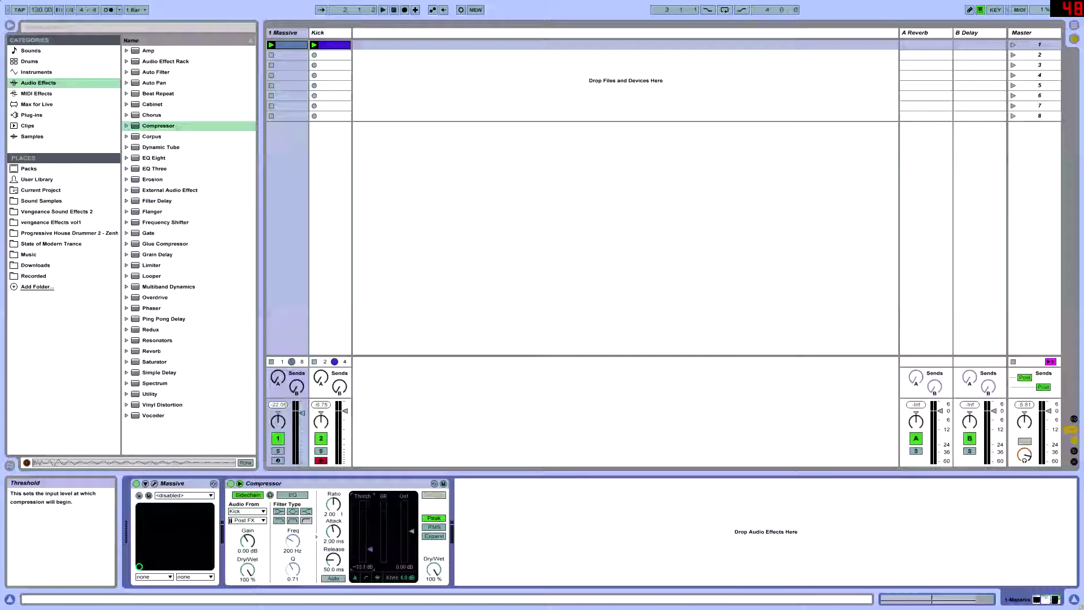
Set the Compressor's threshold to about -37.6 dB and its attack to 0.42 ms
left_click_drag(371, 532, 371, 526)
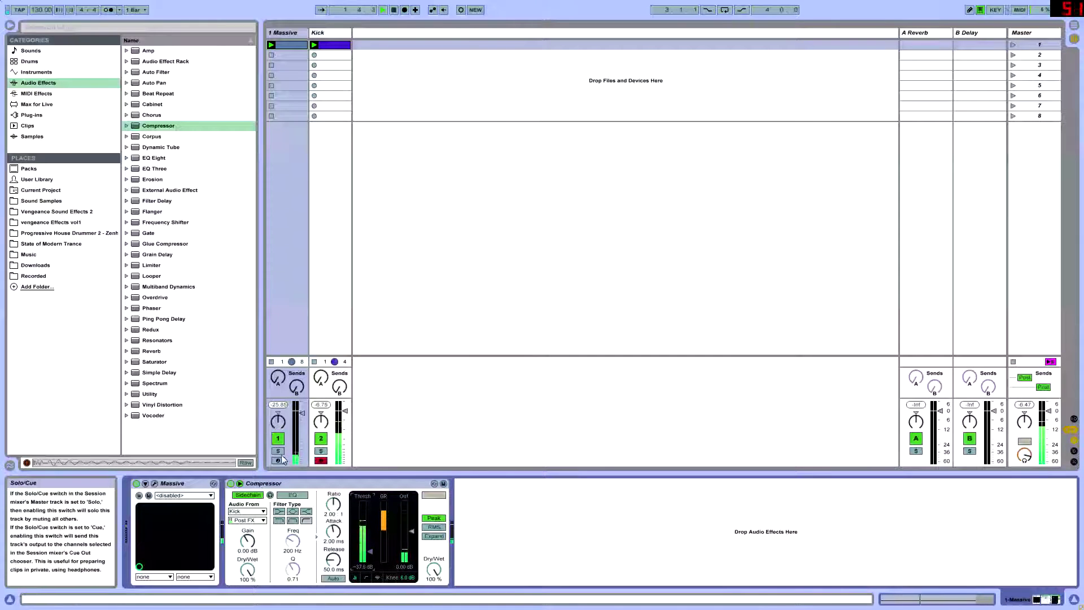
left_click_drag(333, 530, 333, 542)
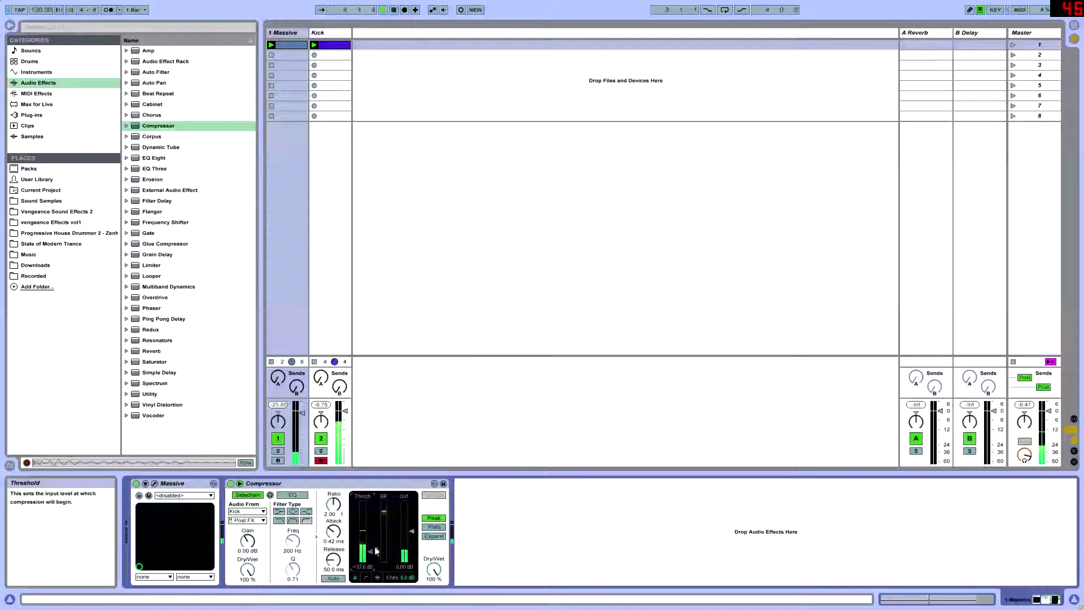
left_click(286, 32)
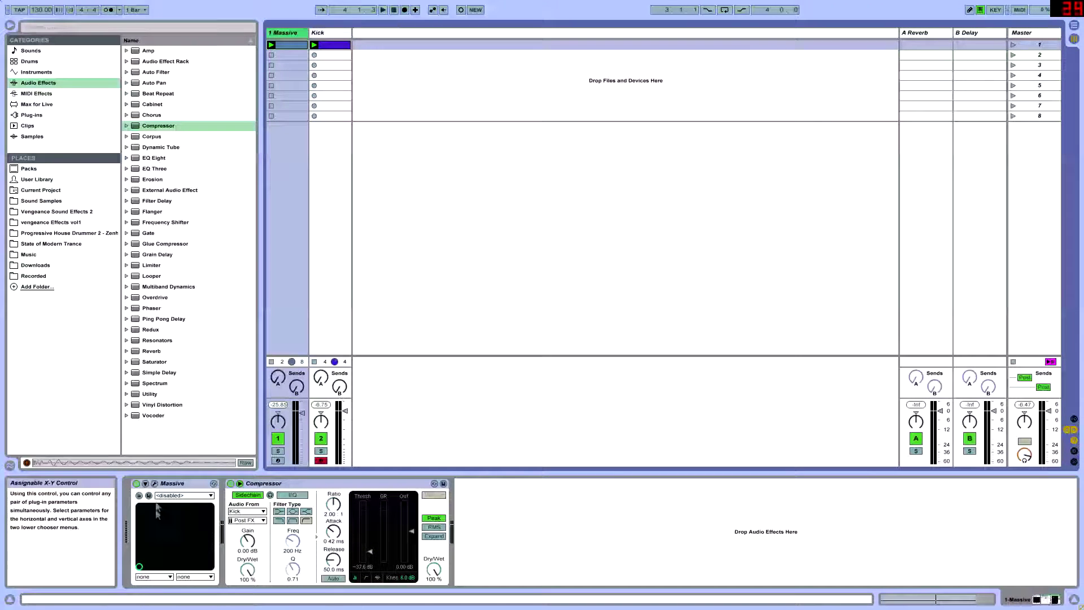
Review the Massive patch's voicing settings and the devices on the Kick track
left_click(154, 484)
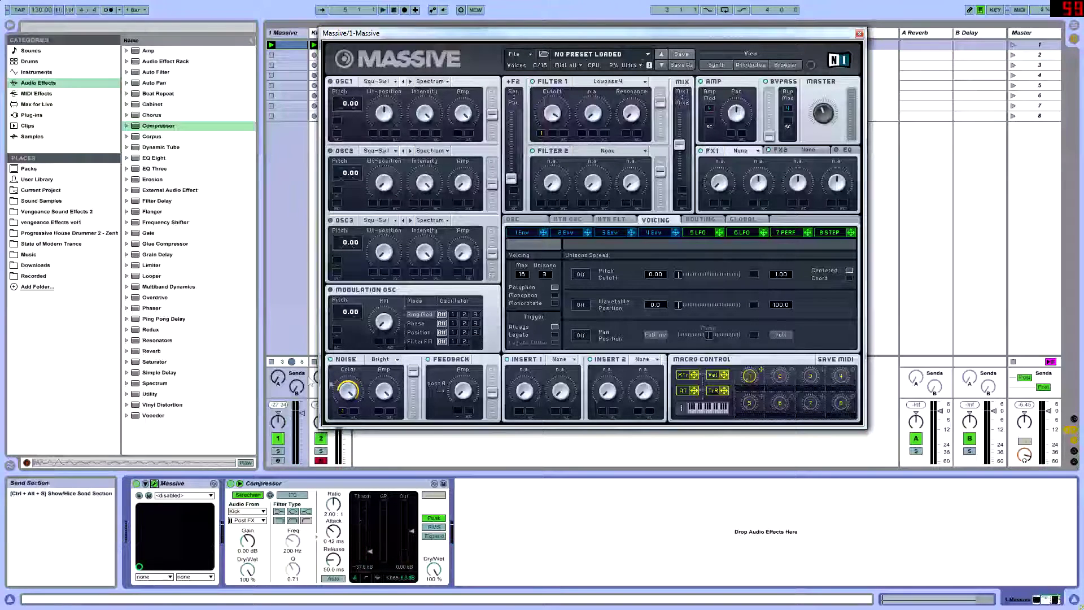
left_click(859, 34)
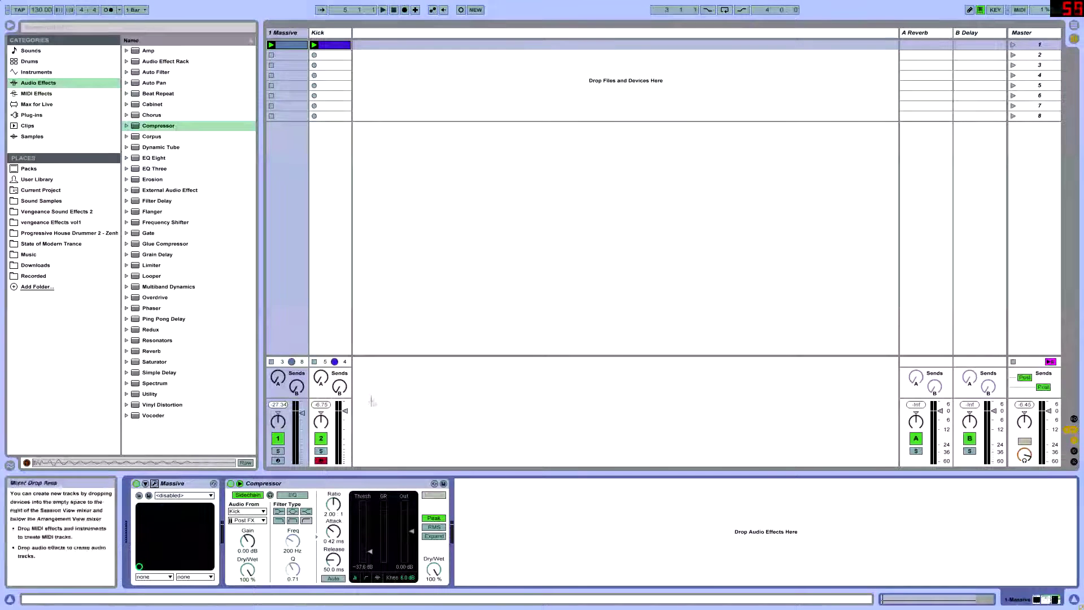
left_click(310, 32)
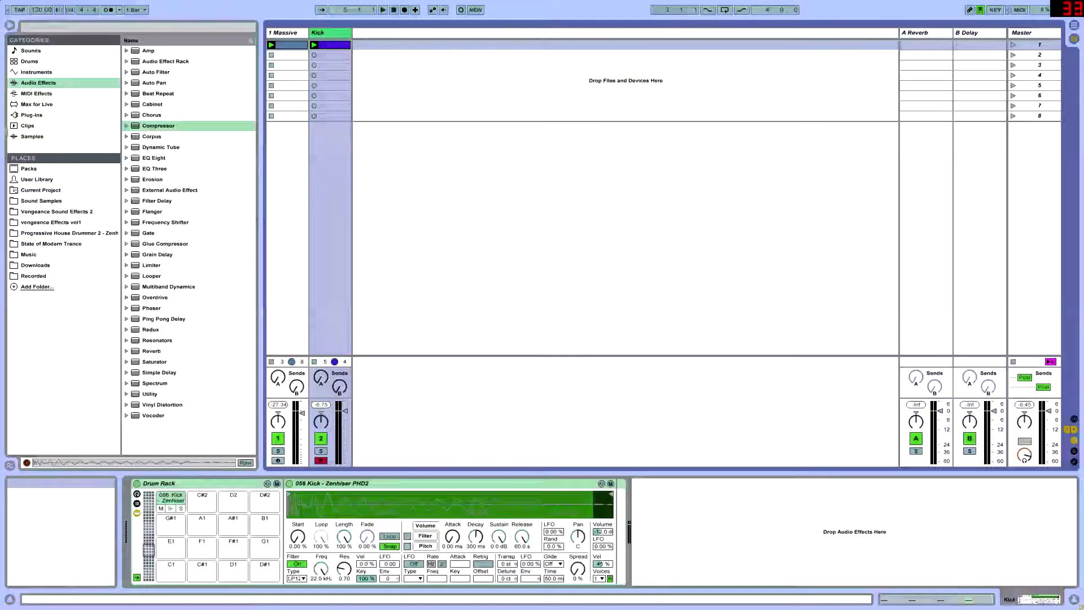
Load the Nexus.64 plug-in onto a new track and lower that track's volume to -23 dB
left_click(32, 114)
left_click(133, 72)
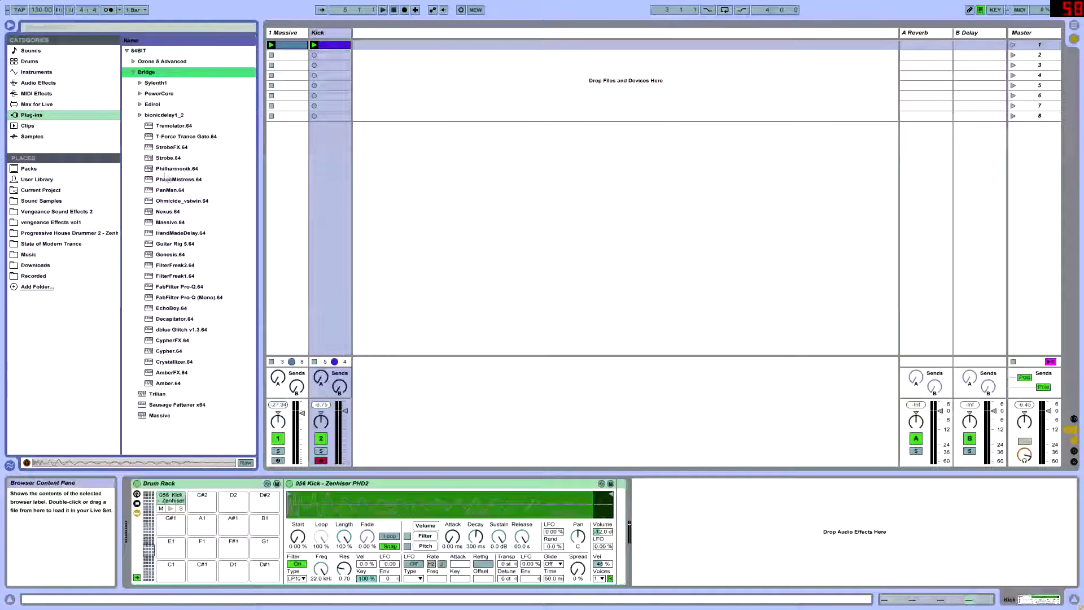
left_click_drag(169, 213, 447, 205)
left_click_drag(455, 318, 457, 316)
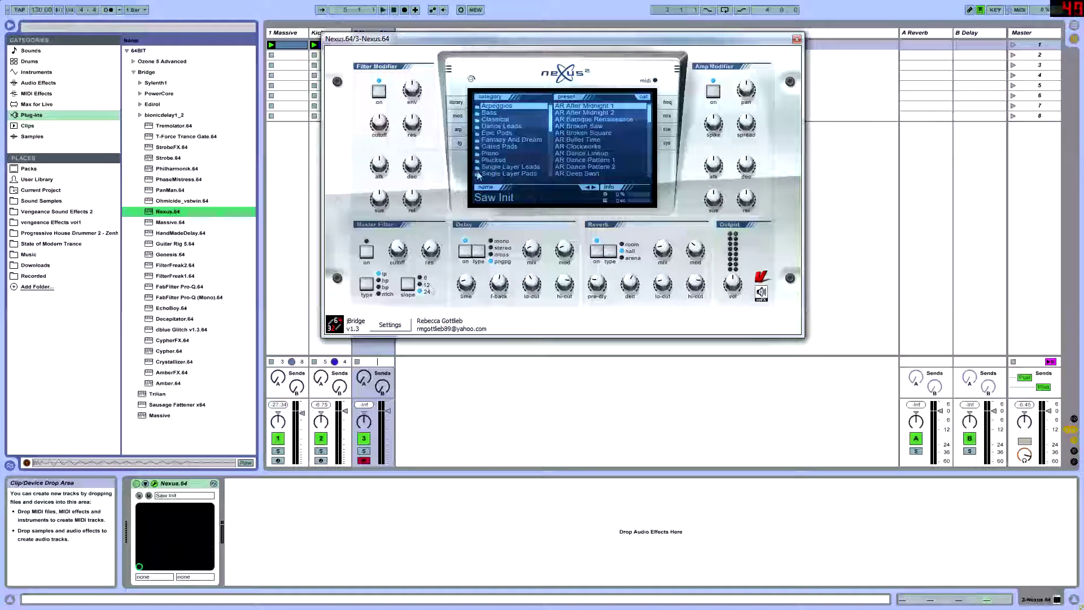
left_click(375, 418)
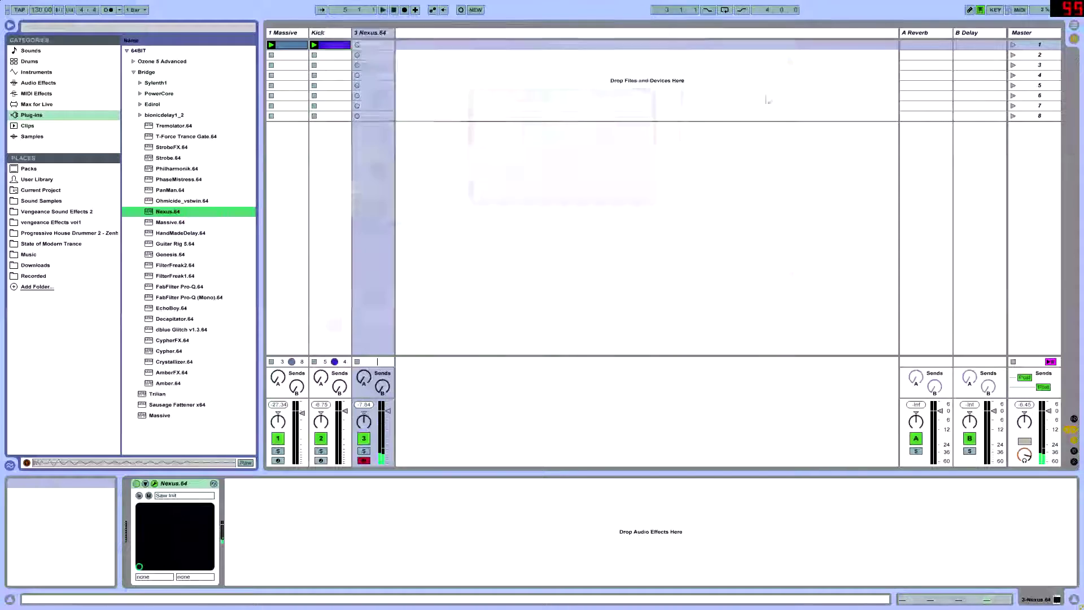
left_click_drag(373, 357, 372, 265)
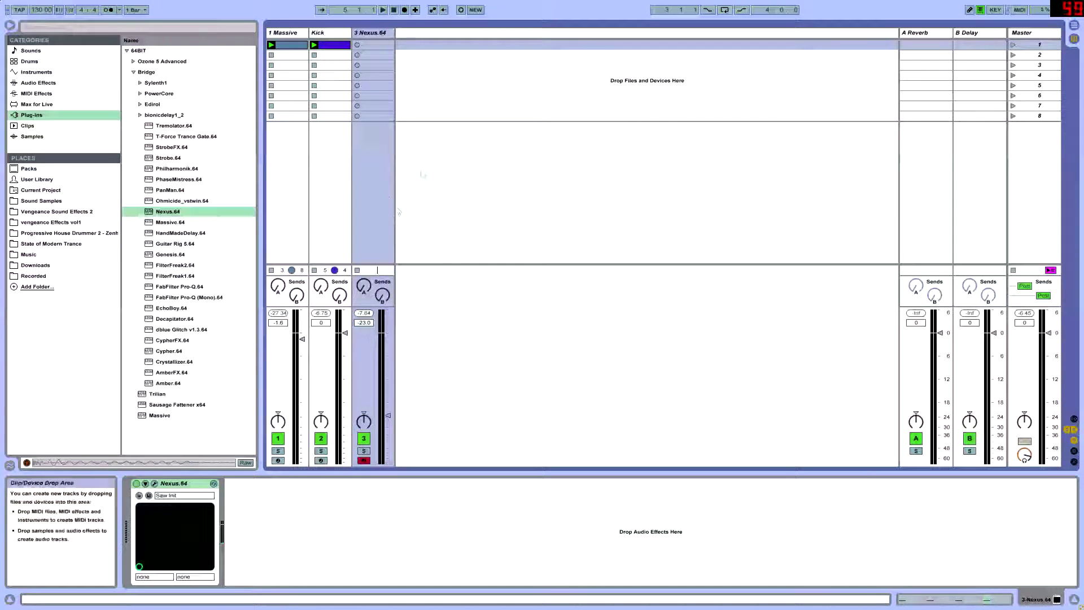
Create a one-bar clip on the Nexus track with off-beat G1 sixteenth notes at 1.1.3, 1.2.3, 1.3.3 and 1.4.3
double_click(372, 44)
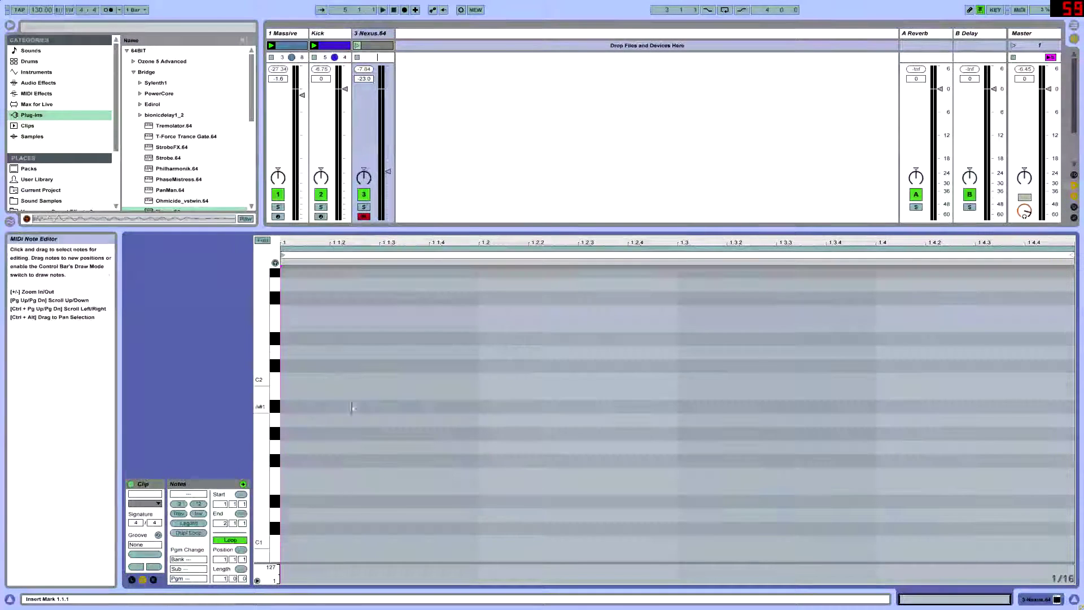
double_click(406, 447)
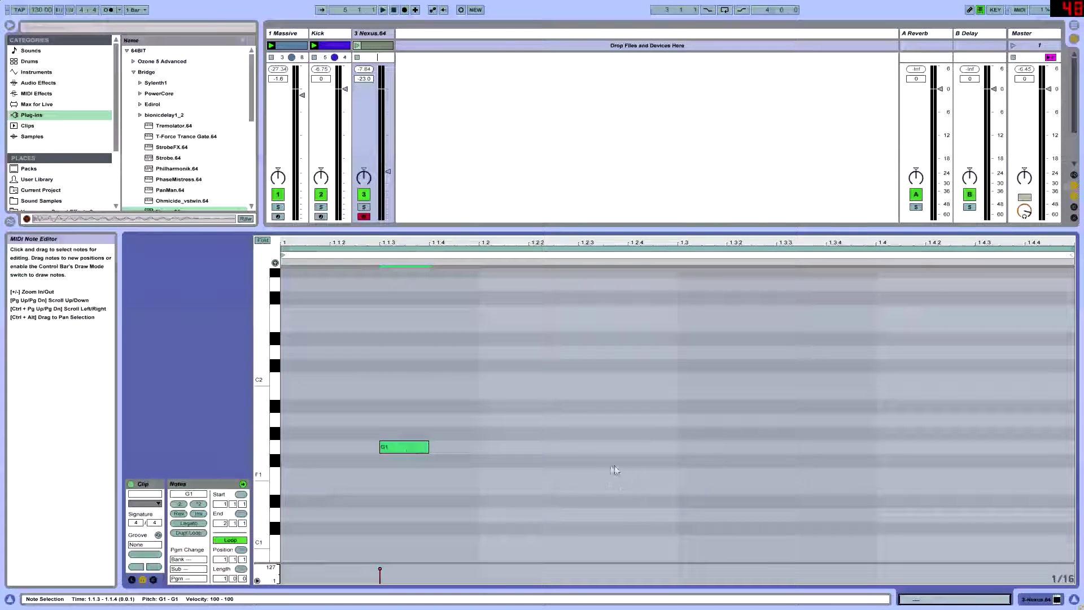
double_click(598, 447)
double_click(805, 461)
left_click_drag(813, 465, 813, 451)
double_click(1016, 450)
double_click(795, 449)
double_click(795, 447)
While all clips play, set the Nexus track's volume to -13.5 dB and try an extra G1 note at 1.2.2 in its clip
key("space")
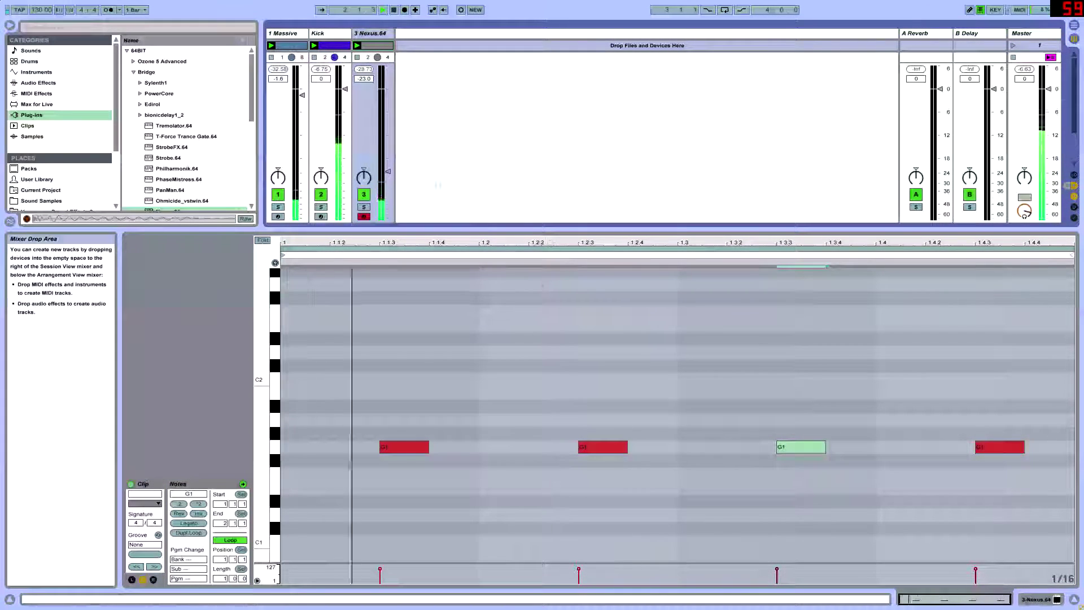
left_click_drag(387, 171, 388, 141)
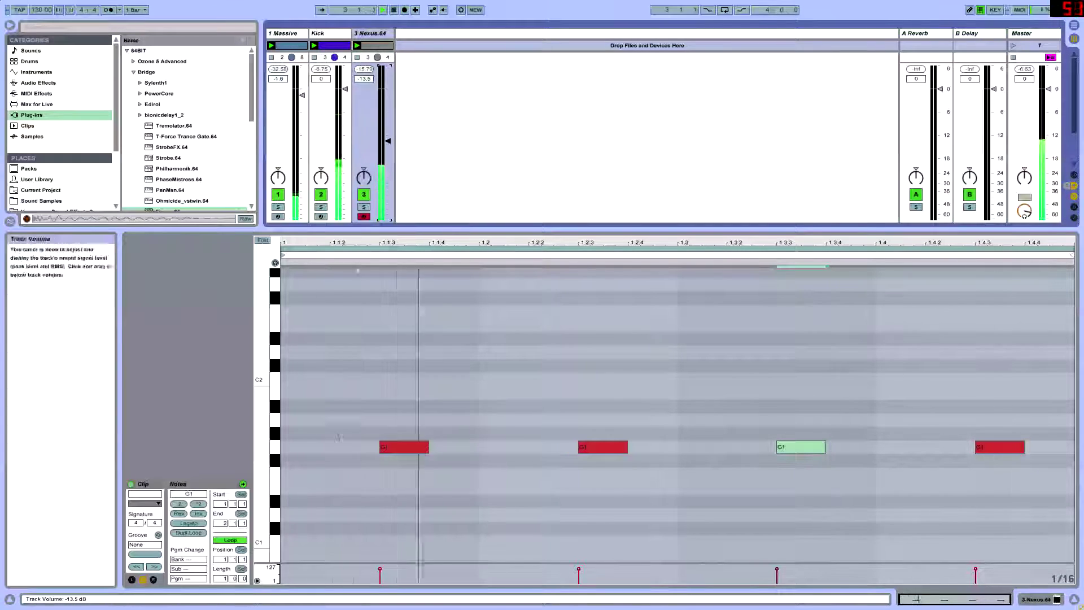
double_click(535, 447)
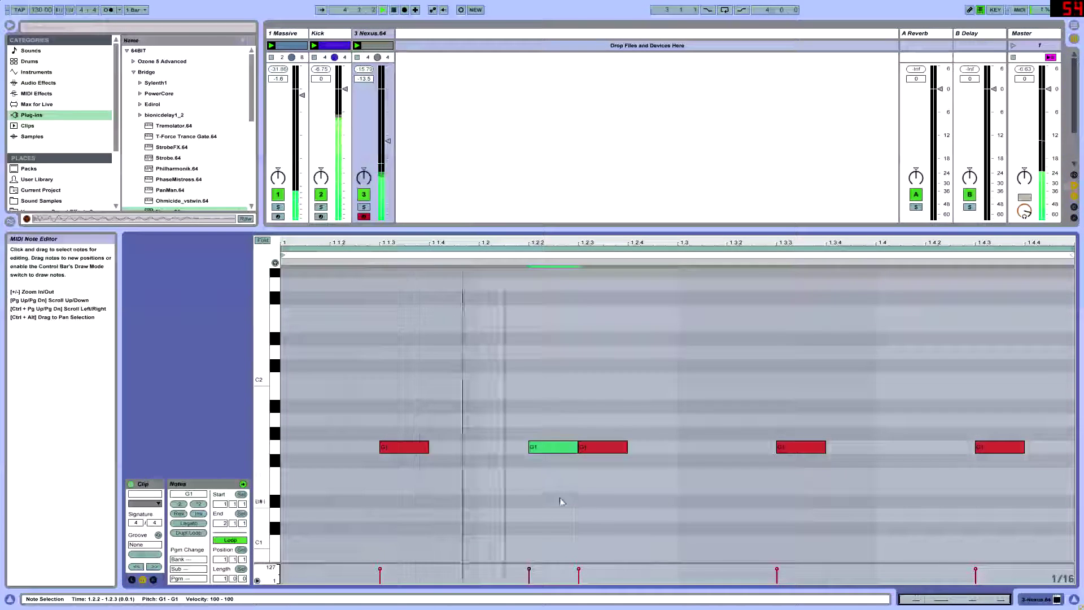
double_click(541, 449)
double_click(517, 448)
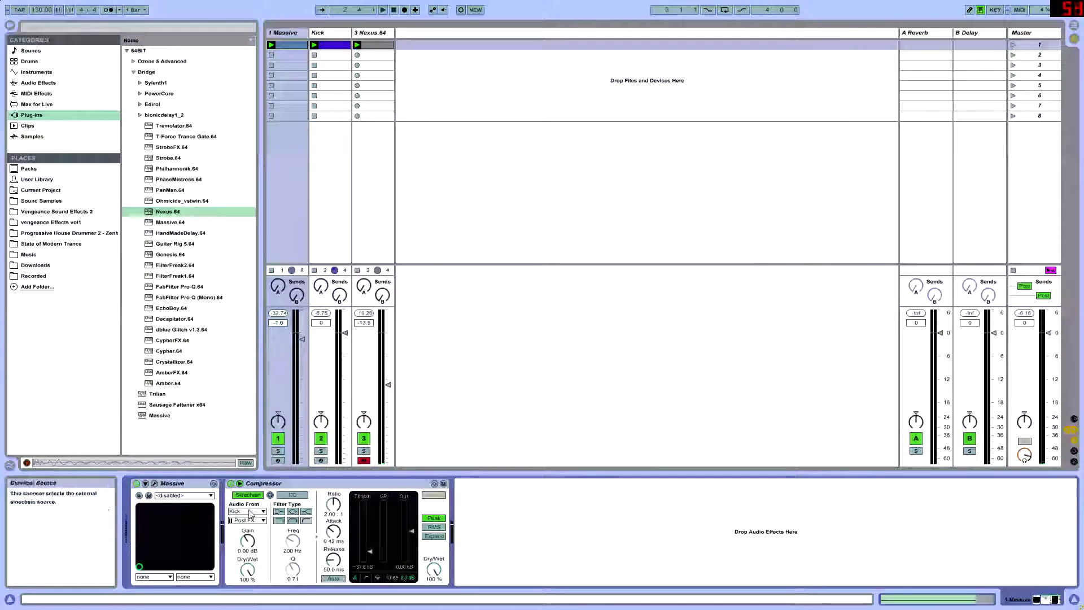
Switch the Massive Compressor's sidechain source to 3-Nexus.64 and adjust its threshold to about -33 dB during playback
left_click(248, 511)
left_click(246, 522)
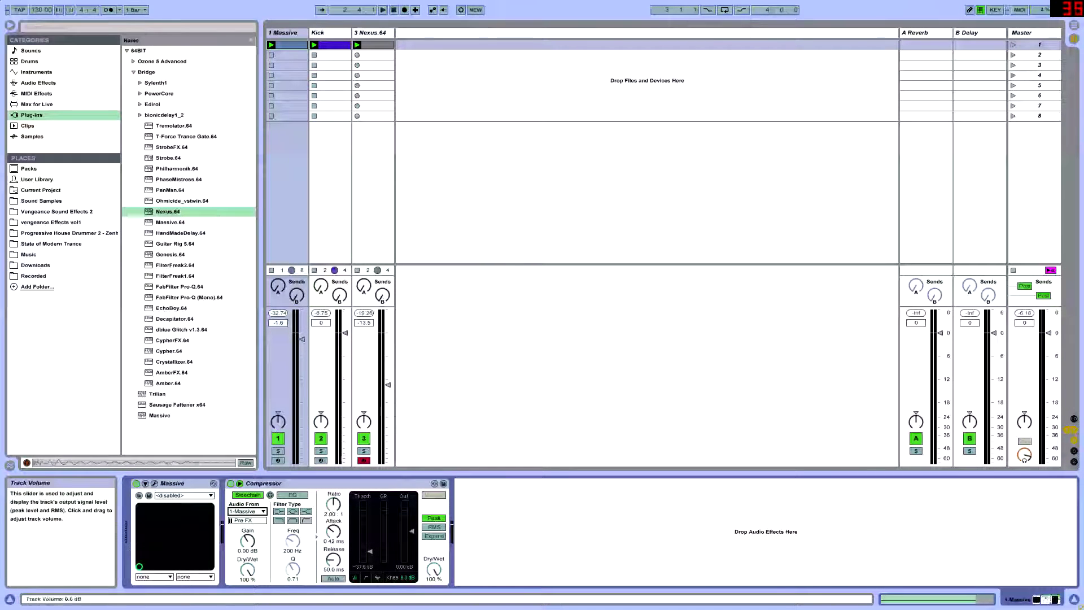
left_click(247, 511)
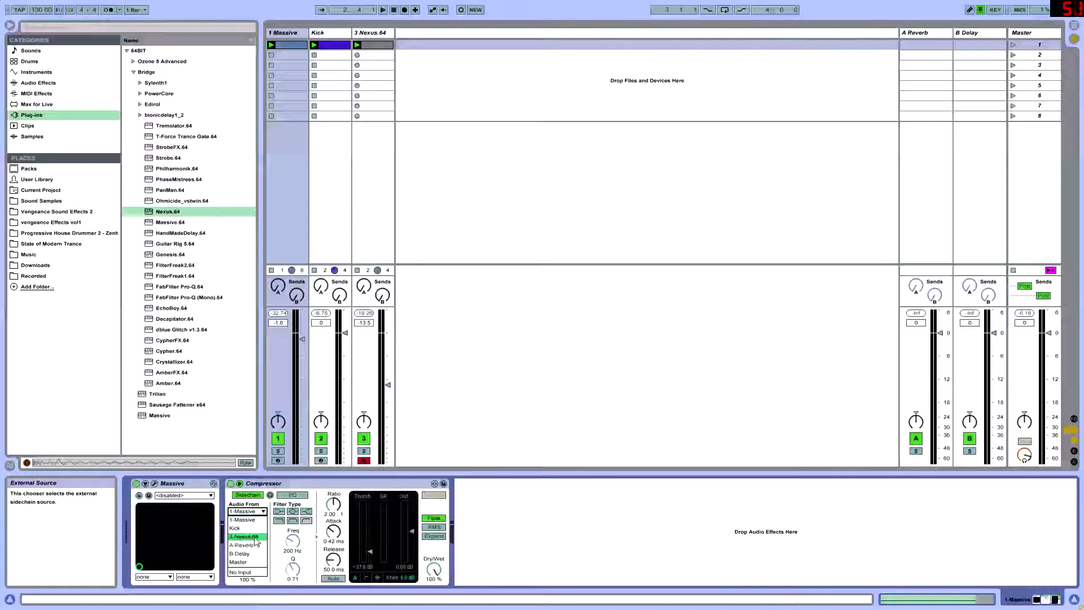
left_click(255, 537)
key("space")
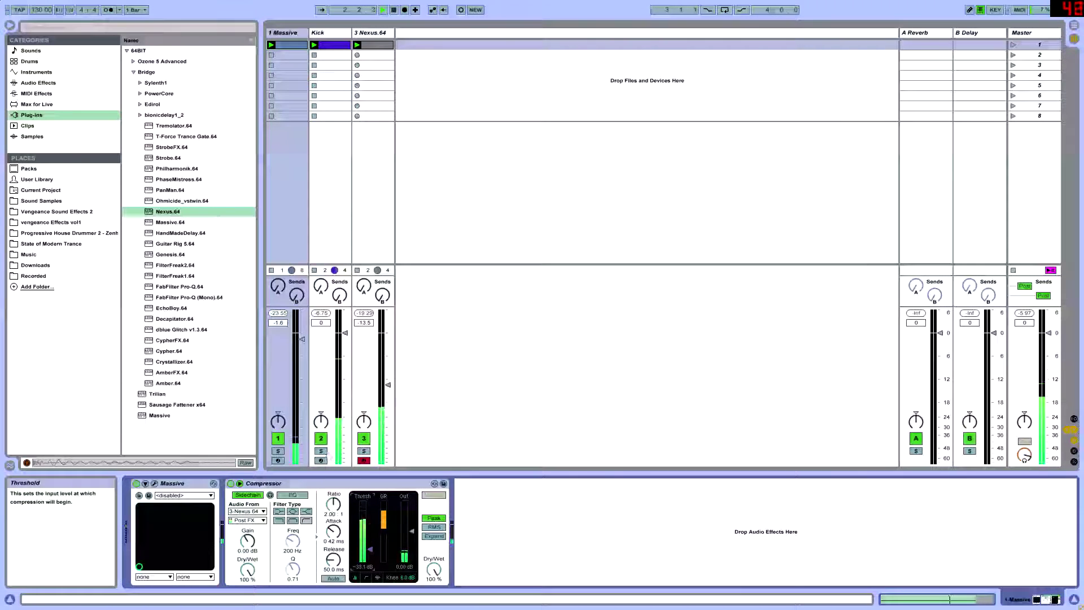
Add a Limiter to the Master track, set its gain to about 9.4 dB and stop playback
left_click(1022, 32)
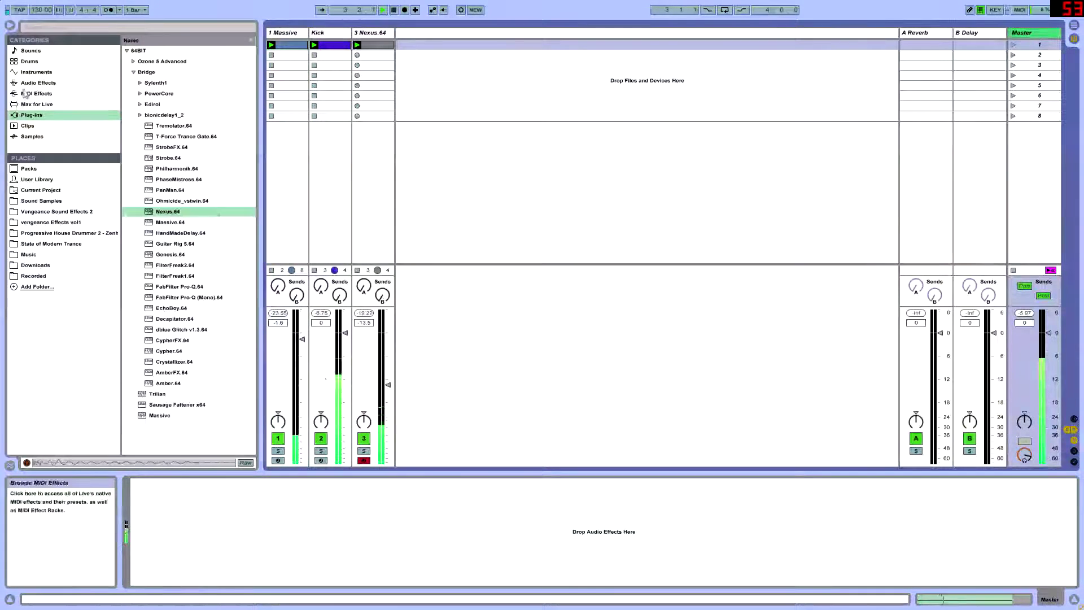
left_click(25, 82)
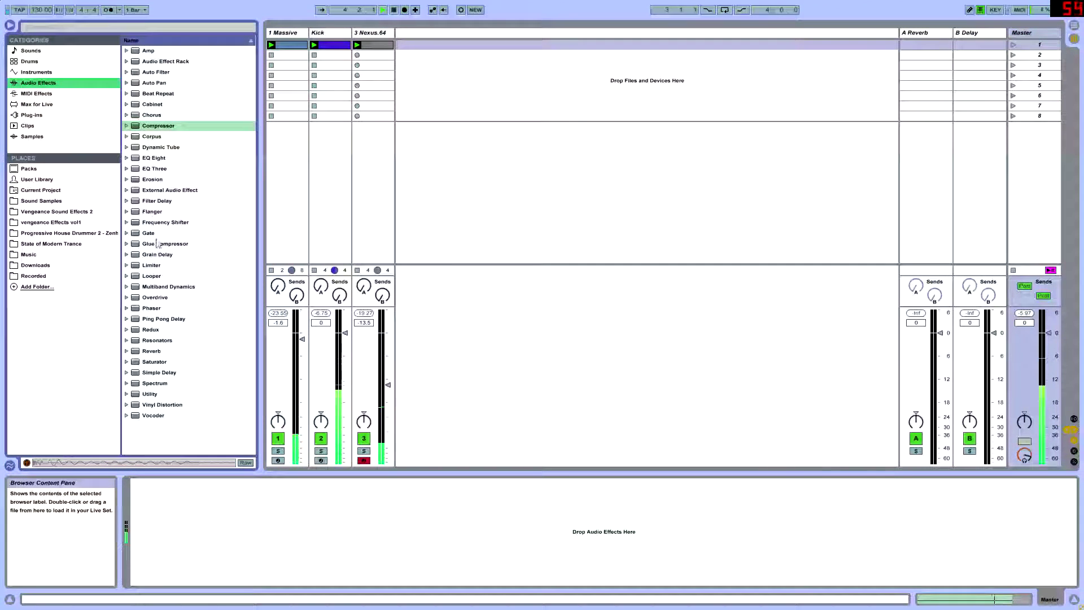
left_click_drag(153, 268, 237, 564)
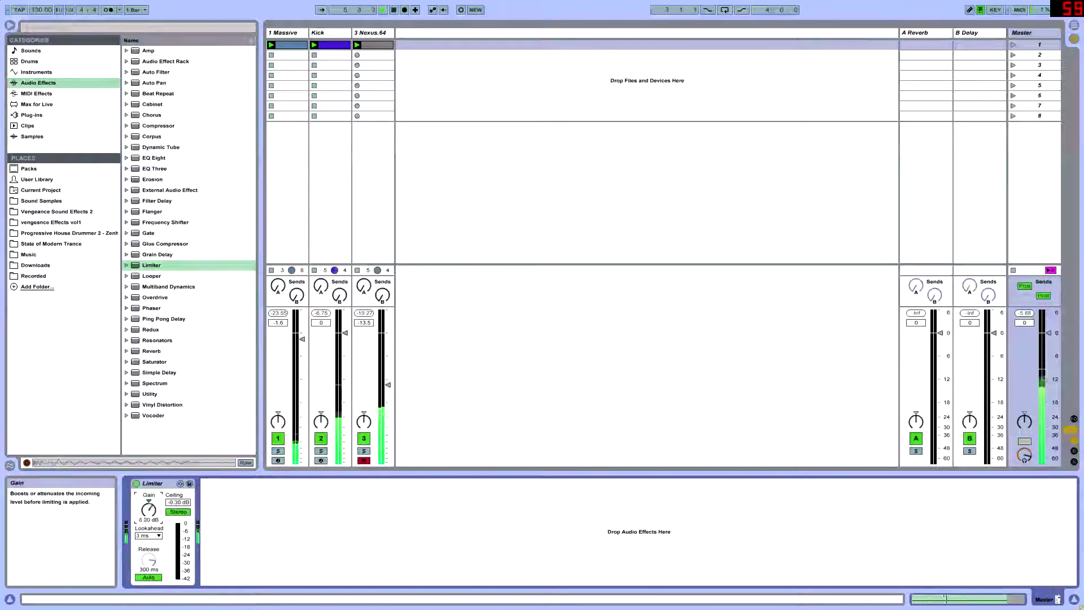
left_click_drag(149, 509, 148, 512)
key("space")
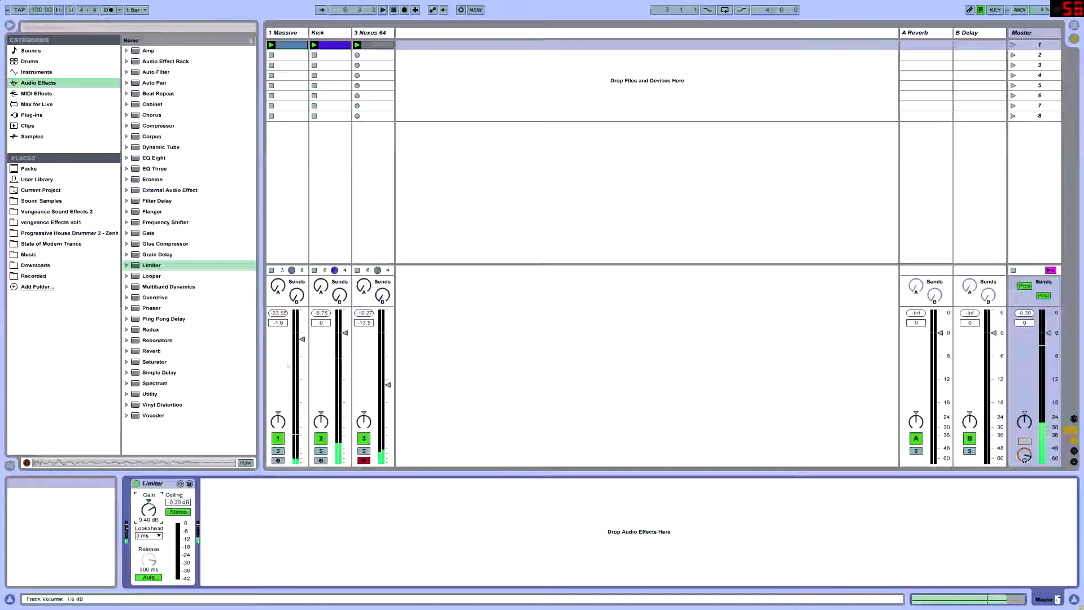
Set the Massive track's volume to -0.2 dB and add a second Compressor with its threshold at about -26 dB
left_click_drag(302, 339, 302, 333)
left_click(282, 43)
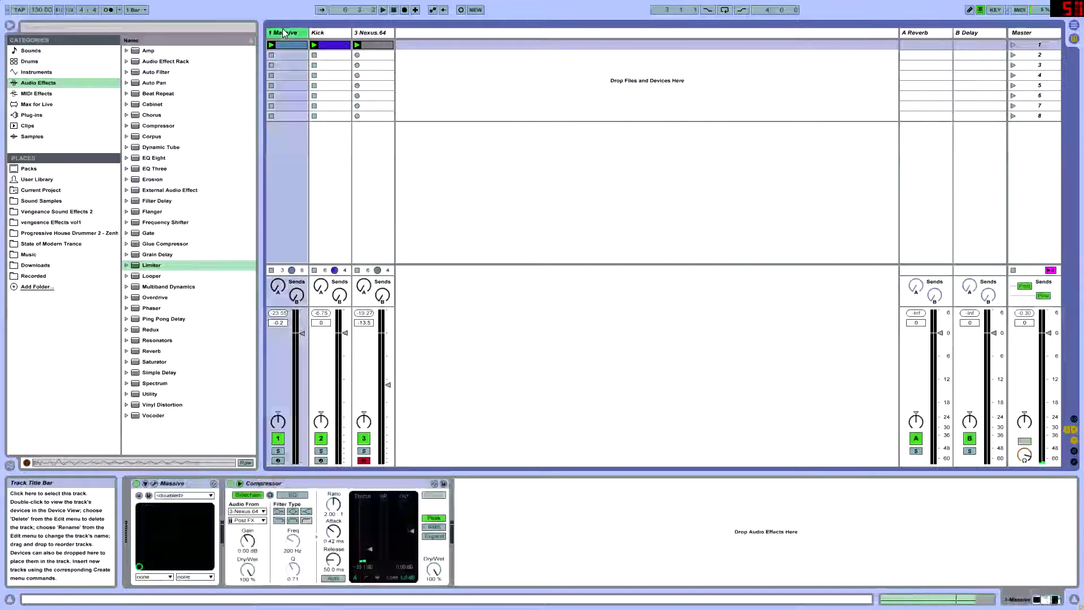
left_click_drag(481, 524, 480, 524)
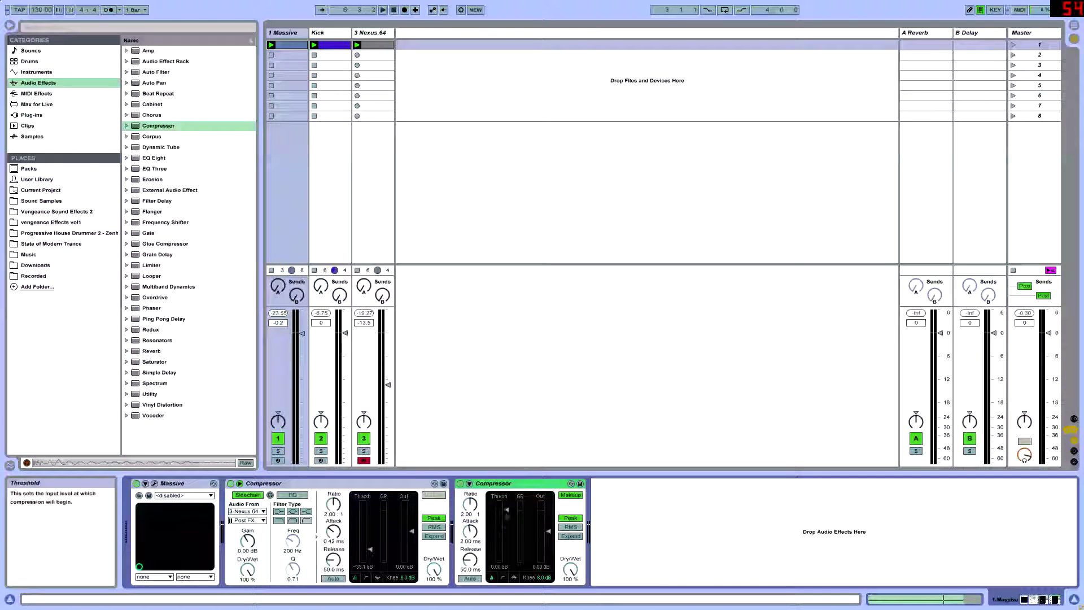
key("space")
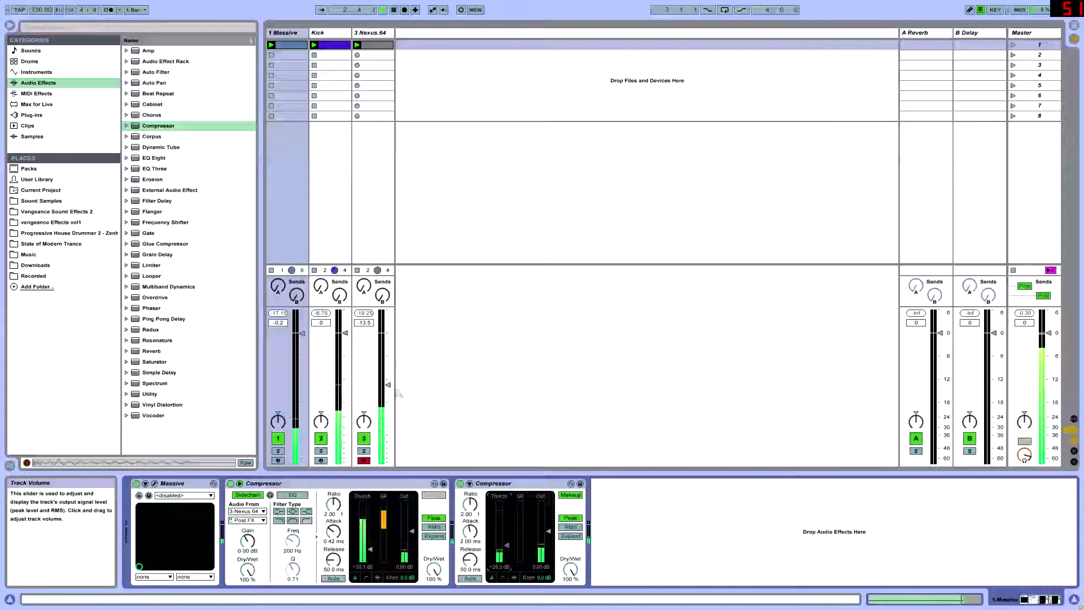
Set the first Compressor's attack to 0.22 ms, and lower the Massive track's volume to -13.2 dB while listening
left_click_drag(333, 530, 333, 537)
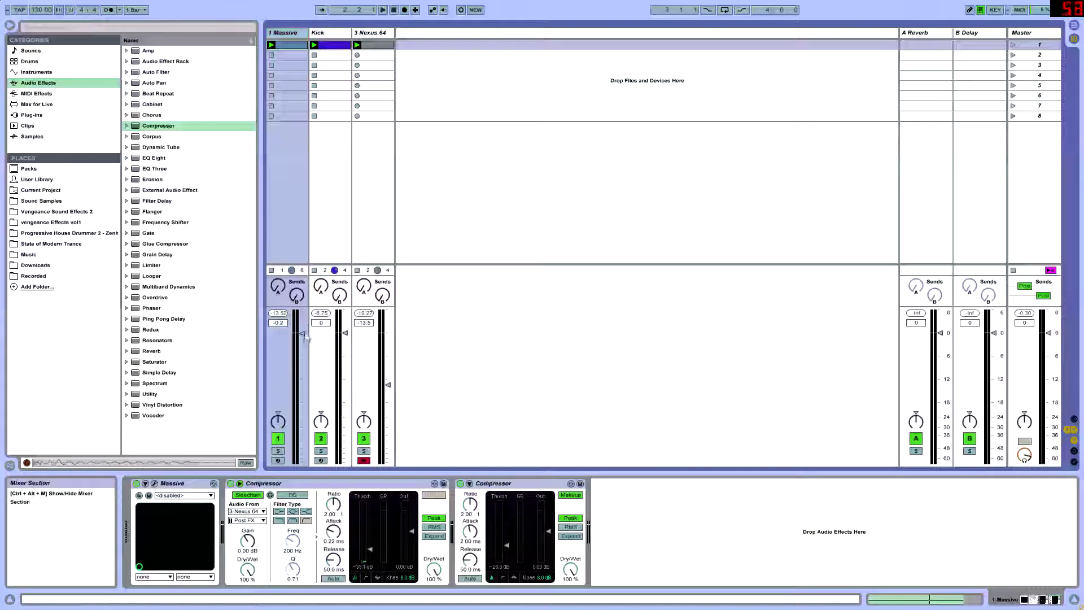
left_click_drag(302, 334, 300, 384)
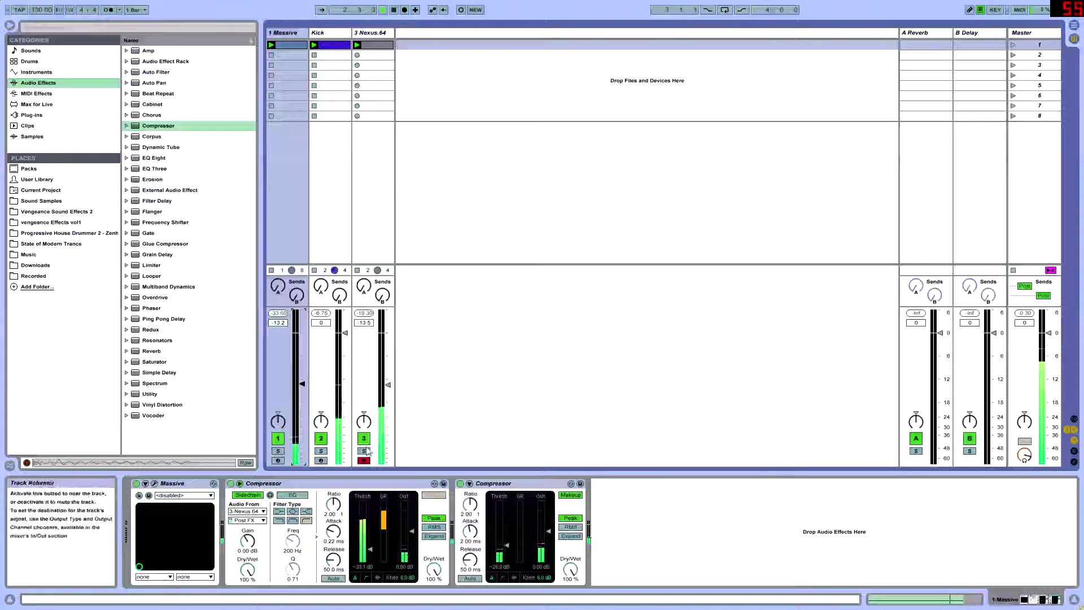
left_click(279, 451)
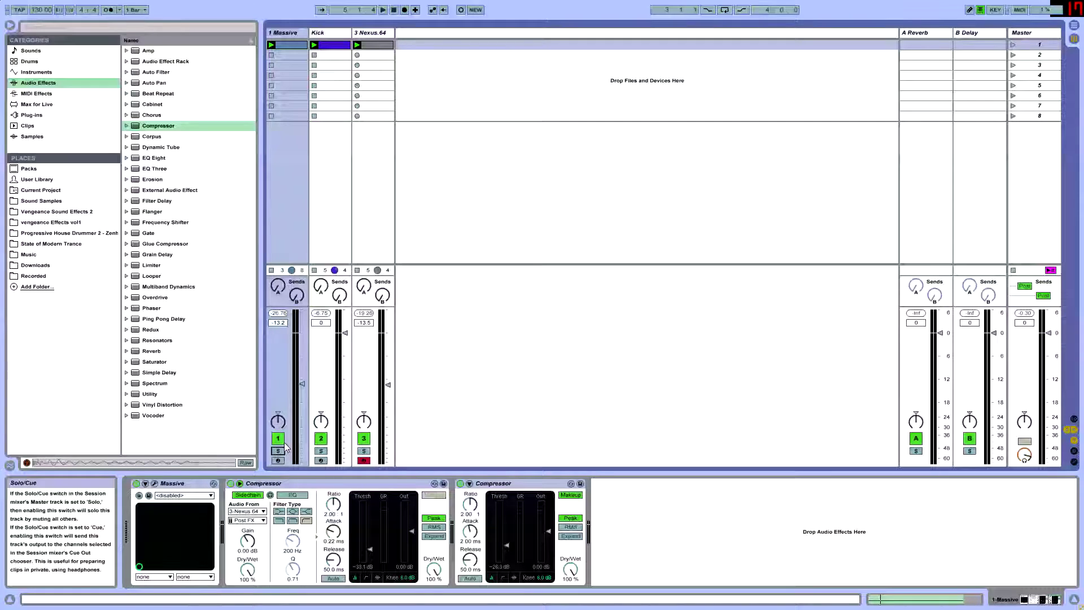
Review the Massive, Nexus and Kick tracks in turn
left_click(297, 37)
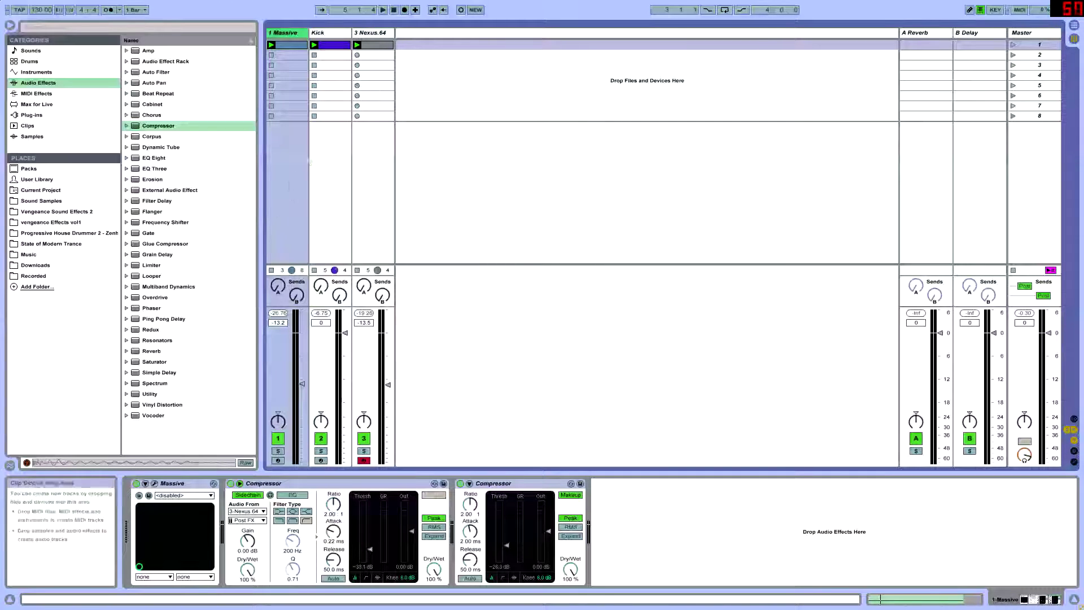
left_click(378, 41)
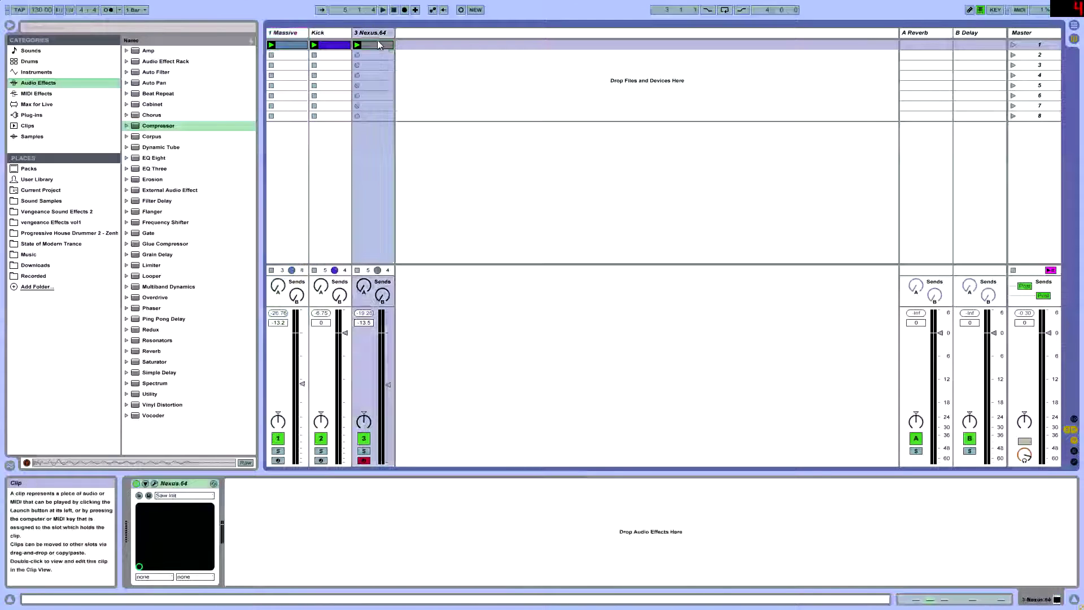
left_click(329, 42)
Replace the sustained A1 note in the Massive clip with three-sixteenth A1 notes starting at 1.1.2, 1.2.2, 1.3.2 and 1.4.2
left_click(294, 34)
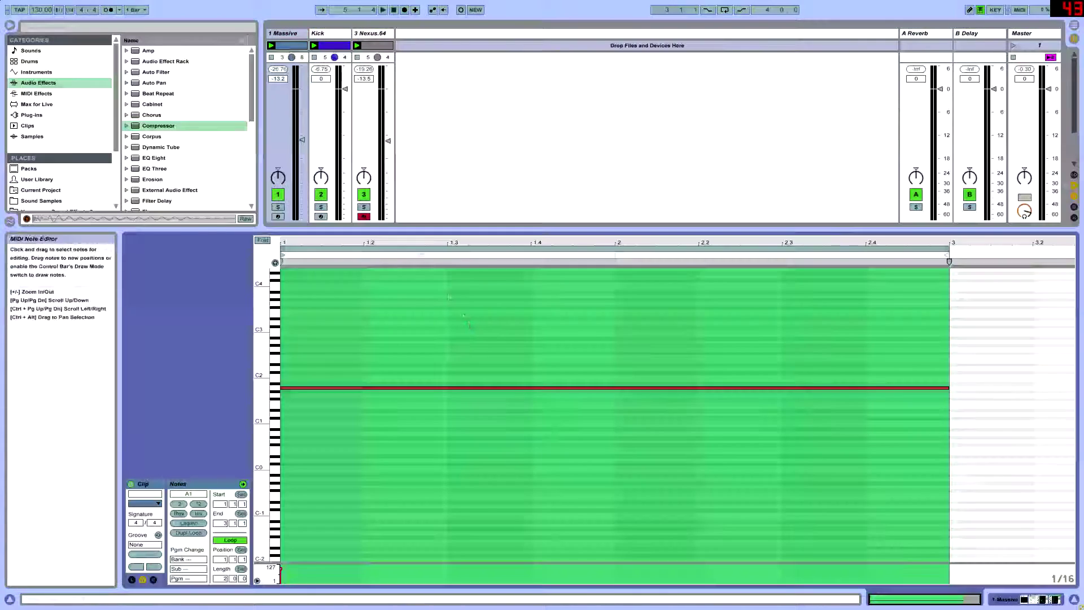
double_click(288, 44)
left_click_drag(358, 460, 519, 374)
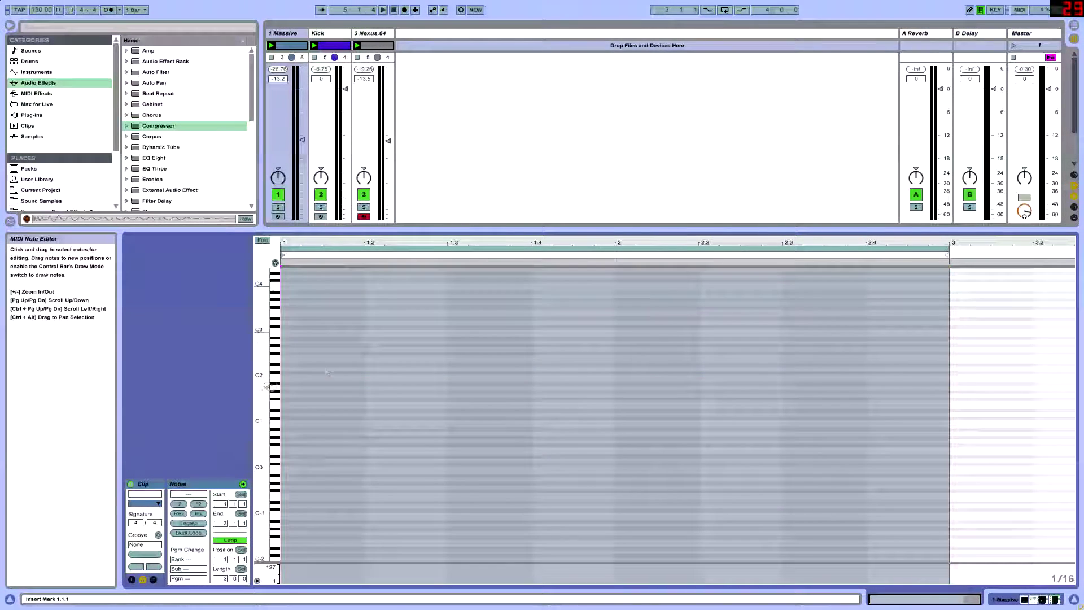
left_click_drag(275, 389, 297, 390)
double_click(303, 390)
left_click_drag(323, 389, 578, 395)
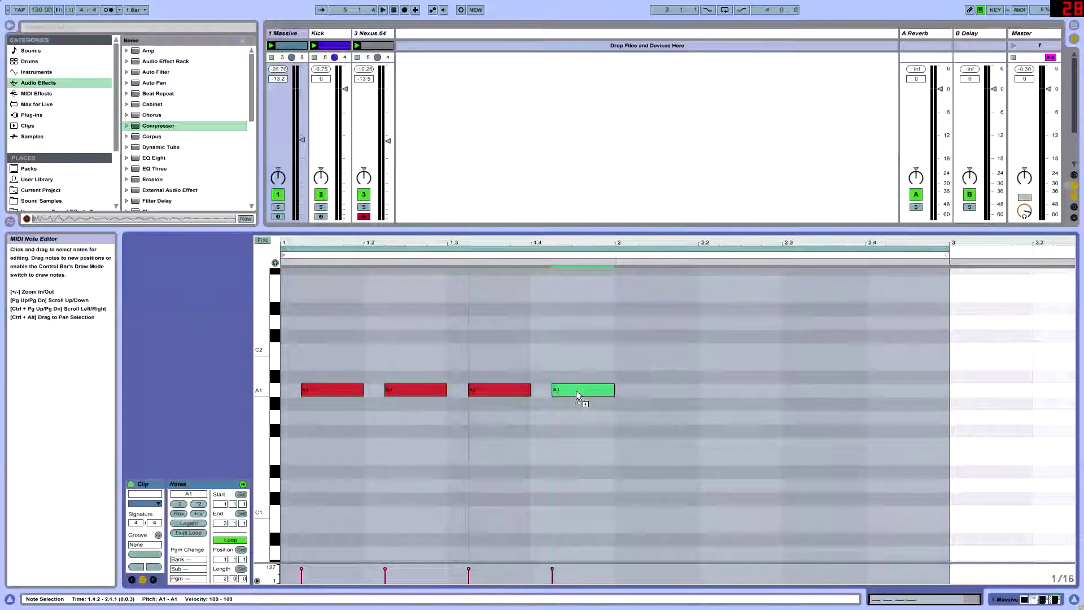
Lower the Nexus track's volume to -inf and bypass the first Compressor on the Massive track while playing the clips
left_click(388, 219)
key("space")
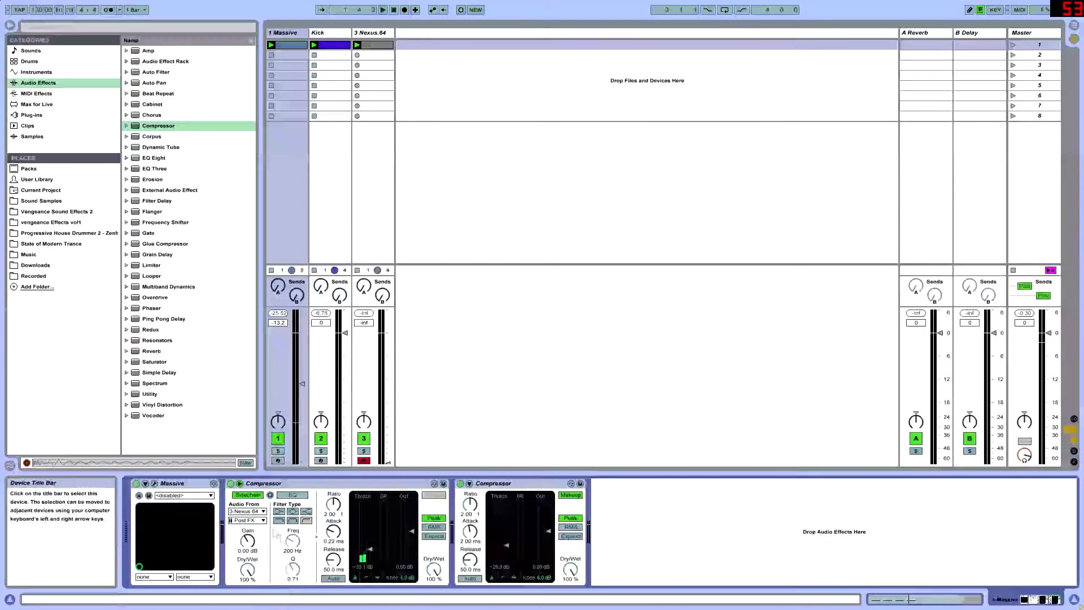
left_click(230, 483)
key("Tab")
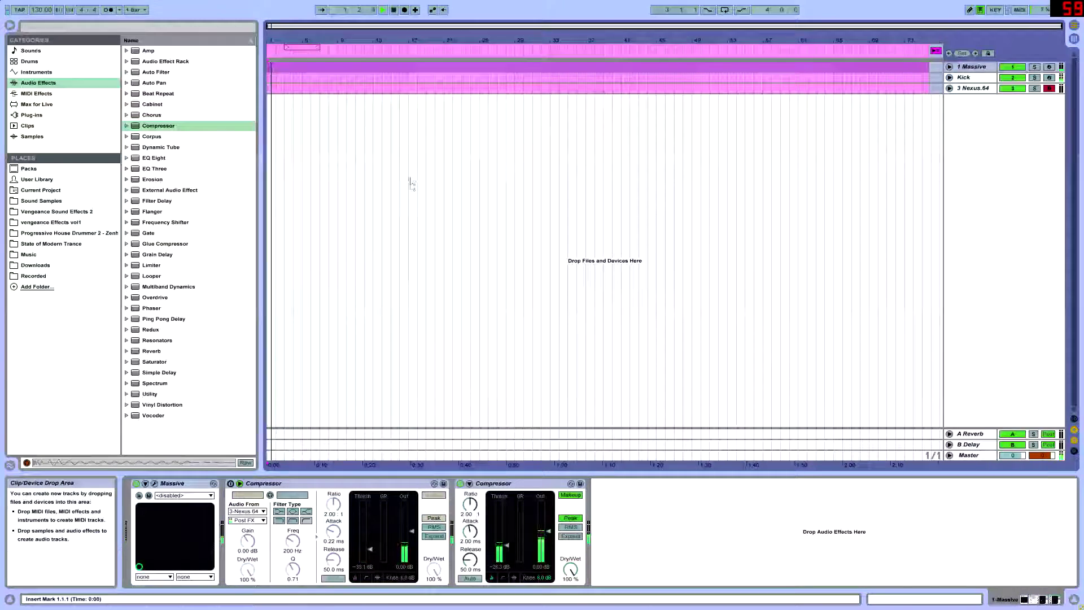
key("Tab")
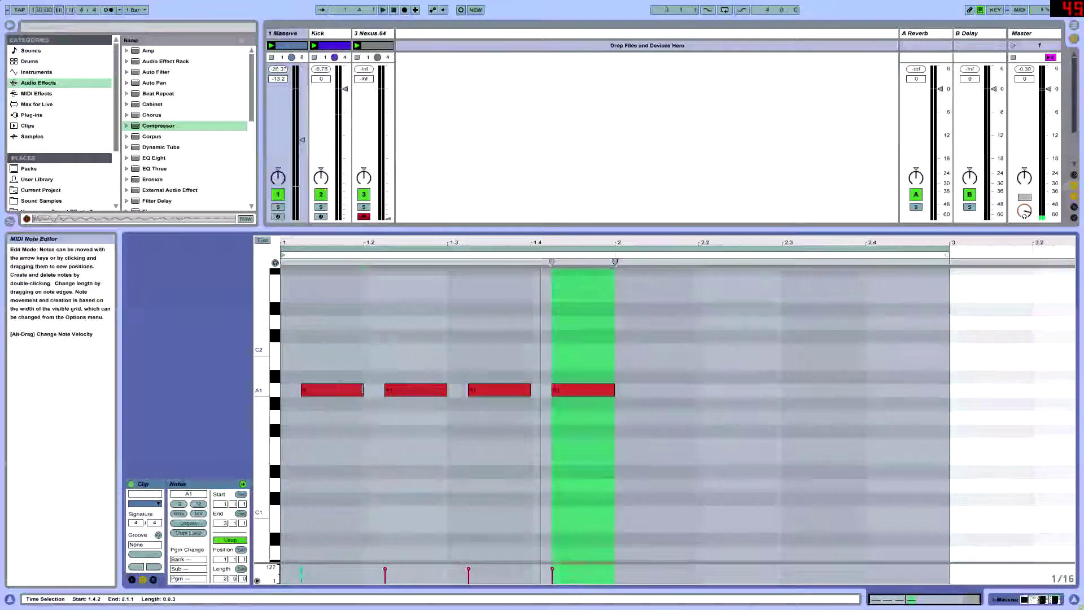
Delete all four A1 notes from the Massive clip
left_click(346, 392)
key("Delete")
left_click(486, 389)
key("Delete")
left_click(402, 395)
key("Delete")
left_click(597, 390)
key("Delete")
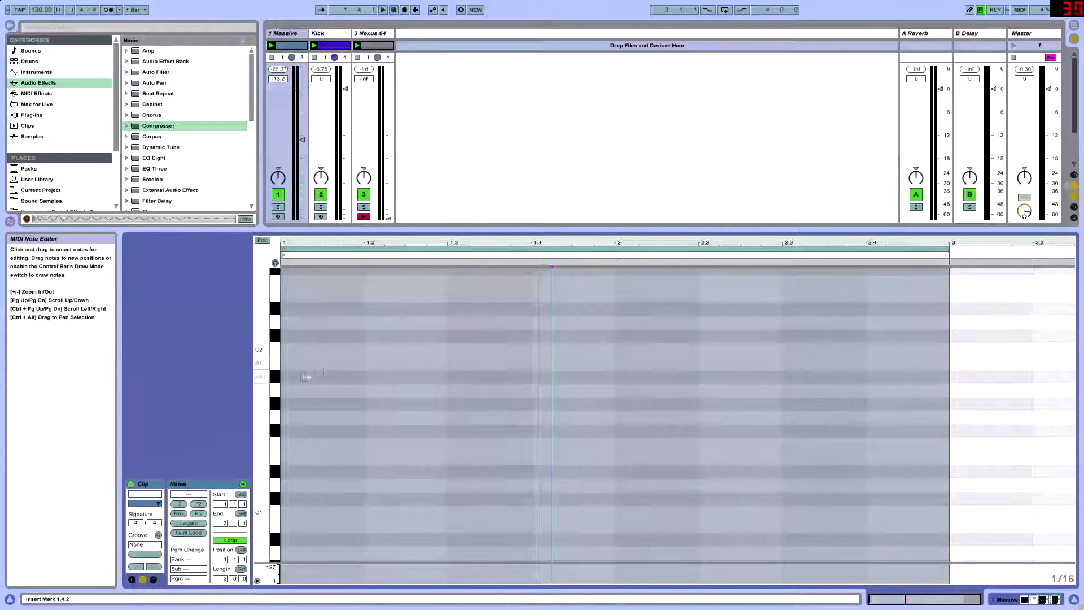
Add sixteenth-note G1 notes at 1.1.3, 1.2.3, 1.3.3, 1.4.3 and 2.1.3 in the Massive clip and play it
double_click(330, 417)
left_click(424, 424)
double_click(419, 418)
double_click(499, 417)
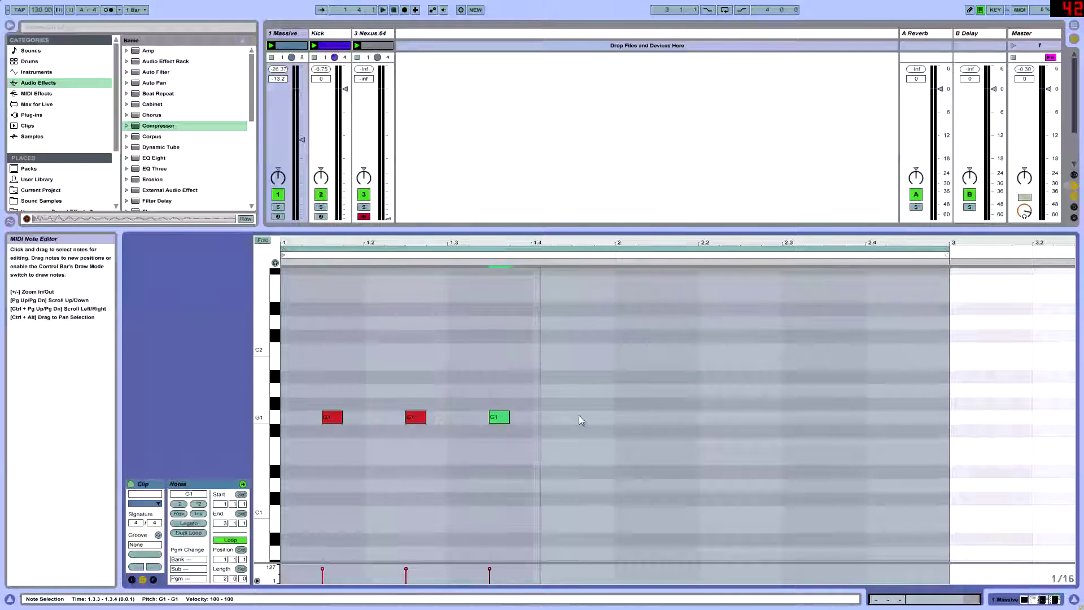
double_click(668, 418)
key("space")
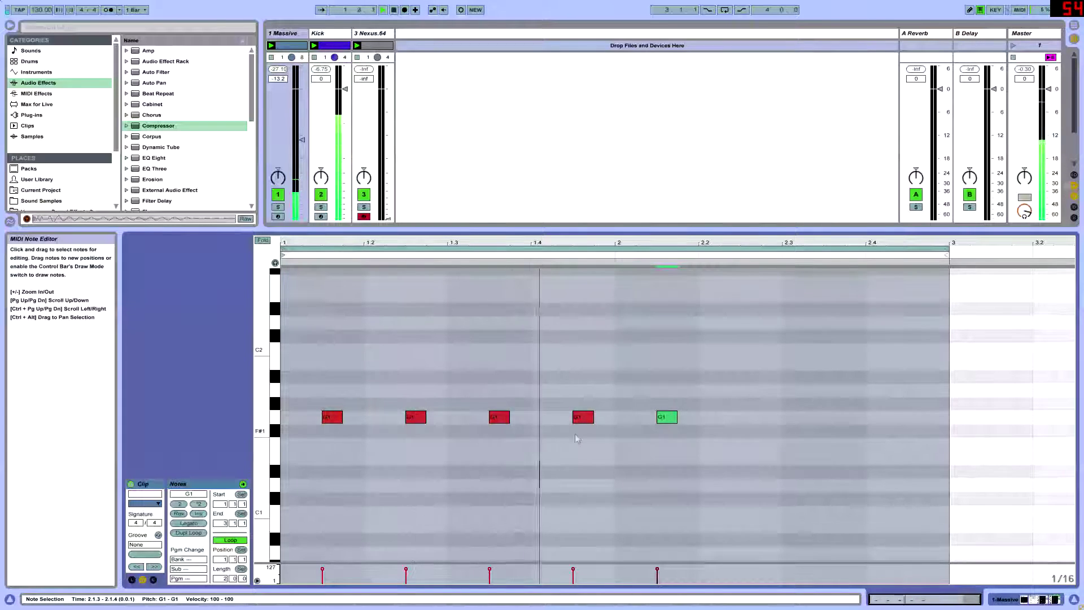
Add a sixteenth-note G1 at 1.4.1 and a three-sixteenth G1 from 2.2.2 to 2.3.1 in the Massive clip
double_click(540, 417)
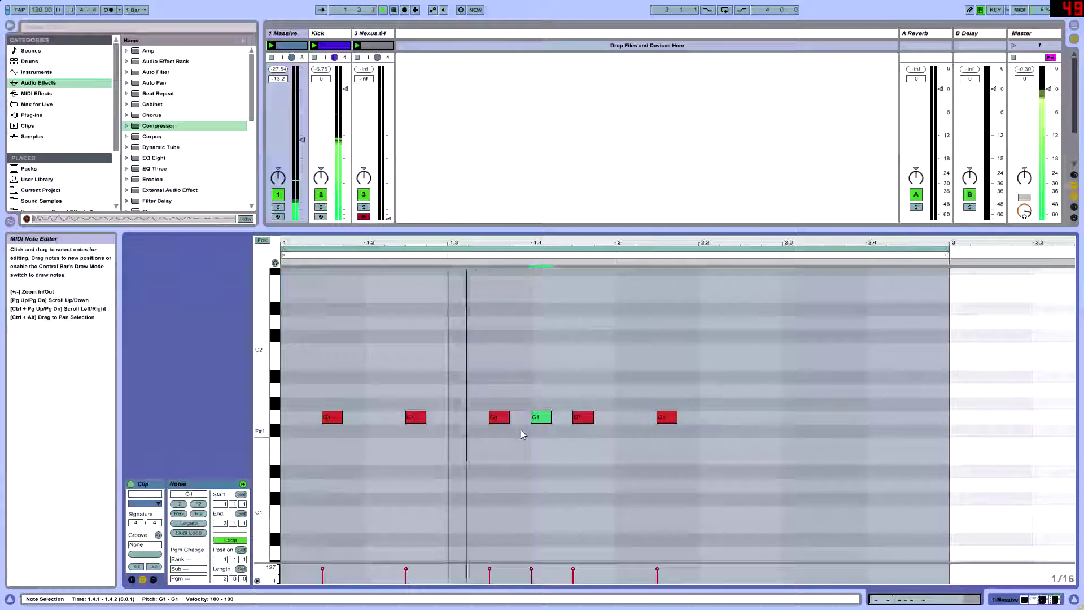
left_click(739, 424)
double_click(729, 418)
double_click(771, 418)
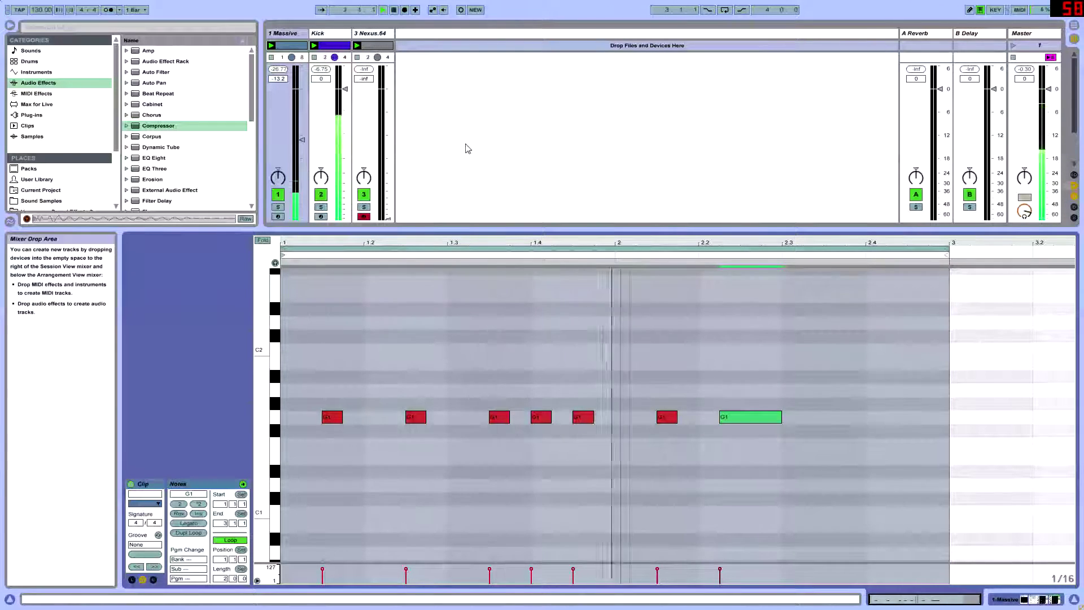
Add an EQ Eight after the second Compressor on the Massive track and enable its band 1 as a low cut
double_click(277, 35)
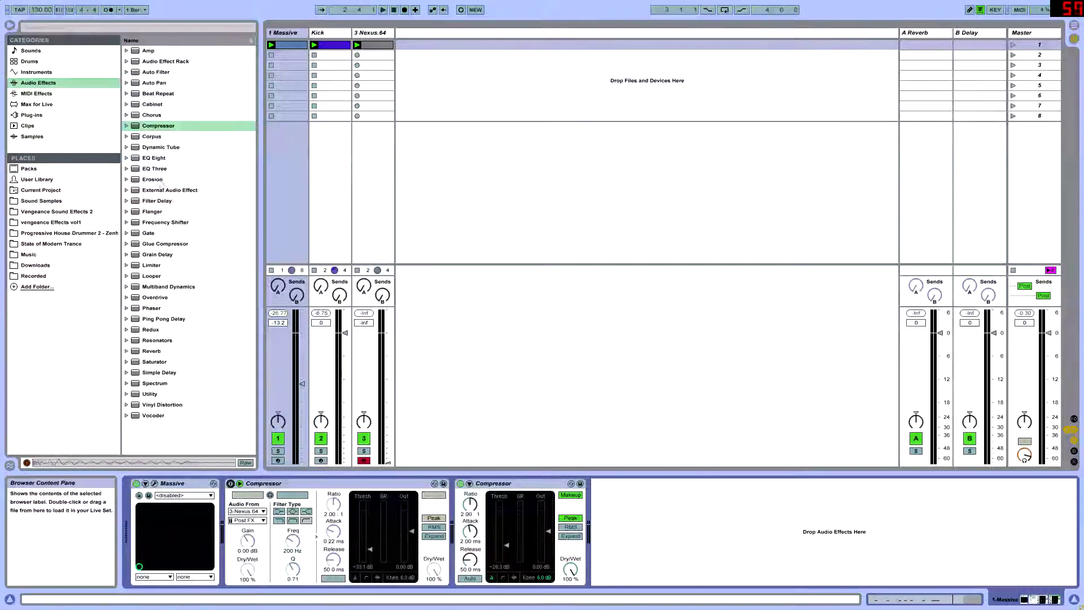
left_click_drag(154, 158, 762, 559)
key("space")
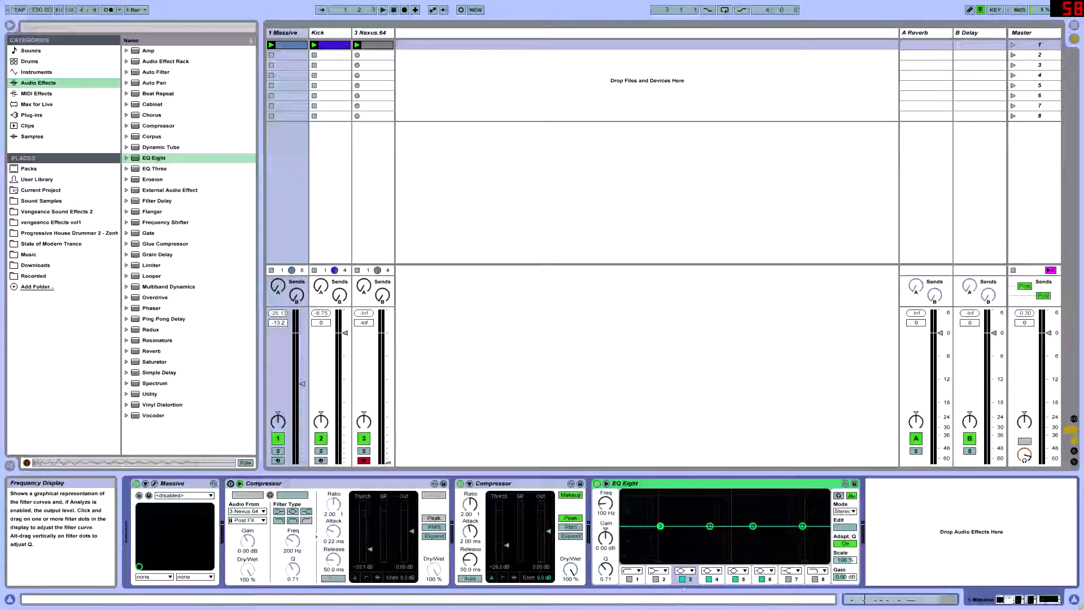
left_click(633, 571)
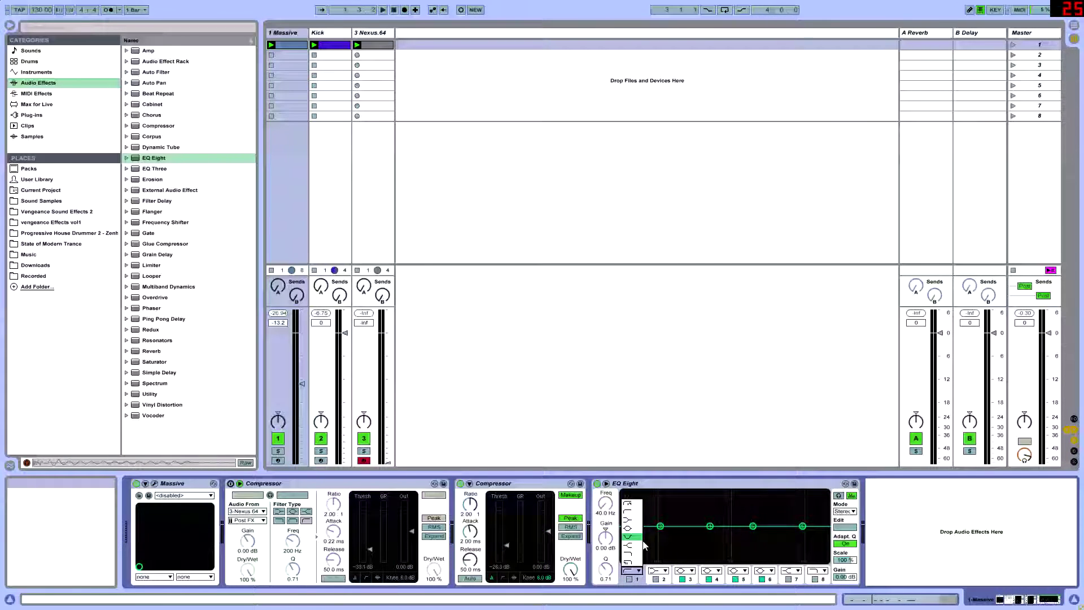
left_click(630, 579)
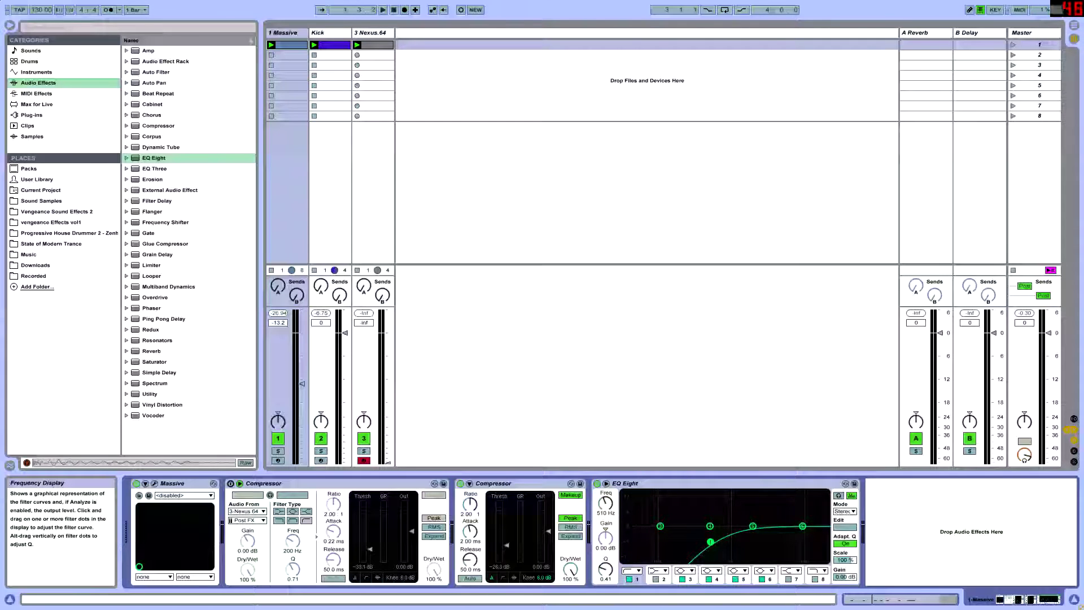
Shape the EQ Eight curve with a higher band 1 low cut, a 1.12 dB band 6 boost at 10.6 kHz and a band 8 high cut
mouse_move(732, 544)
left_mouse_down()
mouse_move(747, 546)
mouse_move(730, 542)
left_mouse_up()
left_click_drag(802, 526, 808, 522)
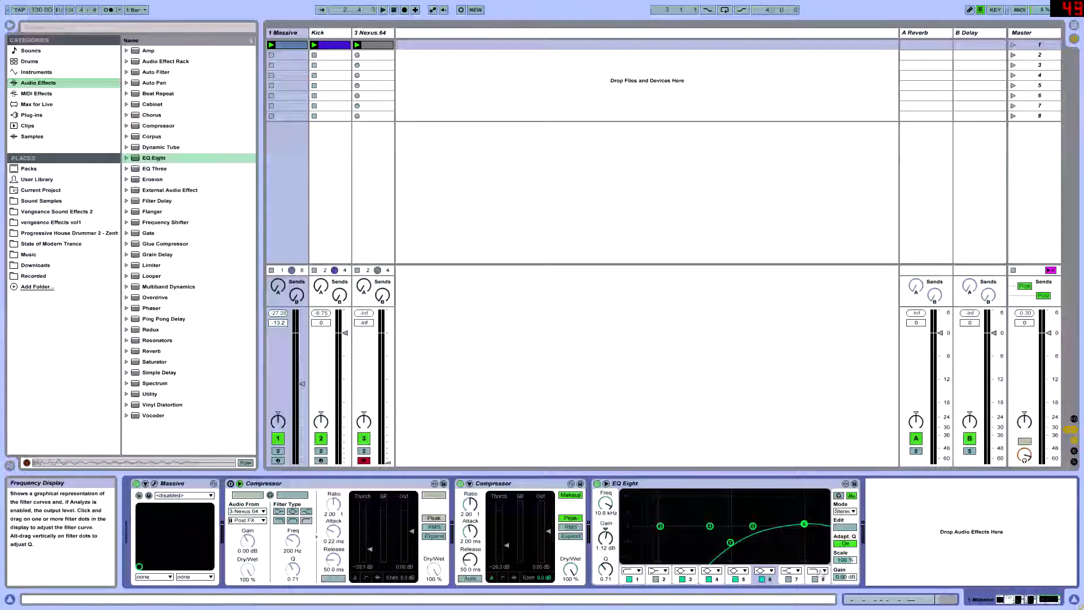
left_click(815, 580)
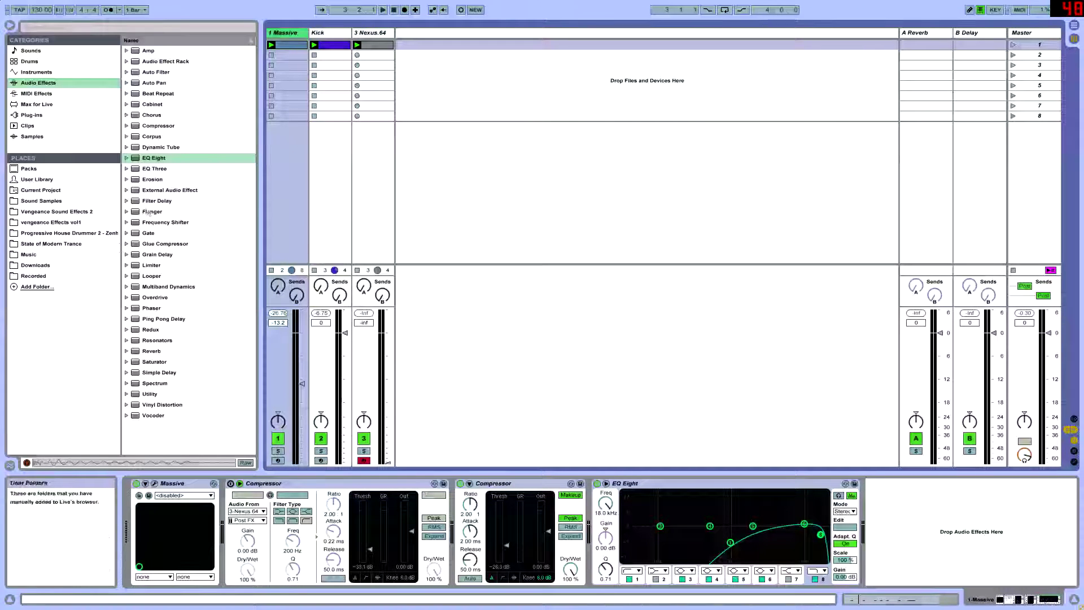
Insert an Auto Filter between Massive and the first Compressor on the Massive track
left_click_drag(143, 76, 226, 537)
key("space")
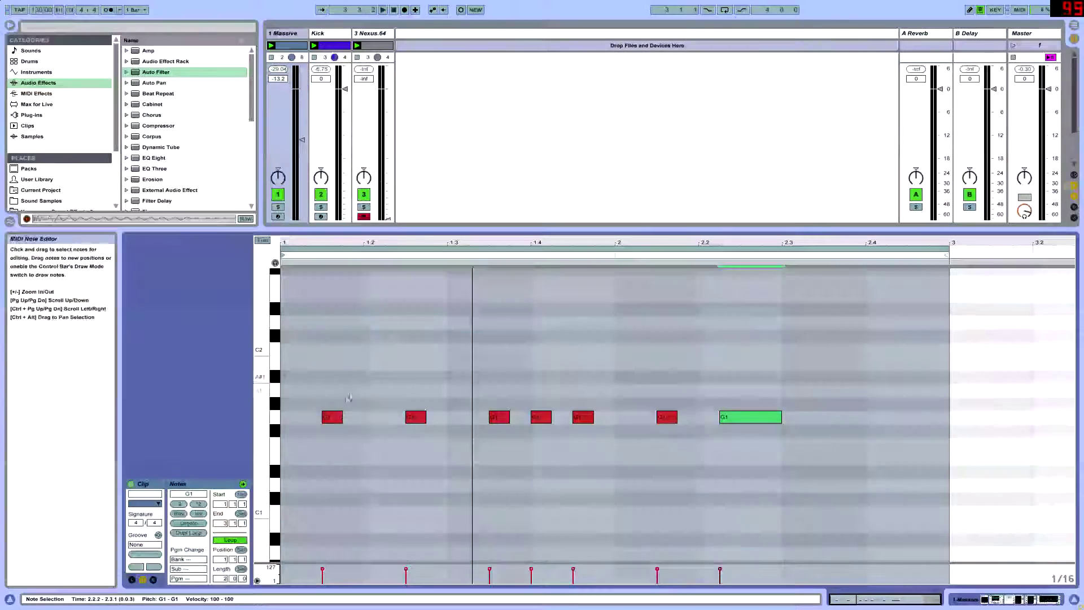
Extend the first G1 note to the end of the Massive clip and sweep the Auto Filter's cutoff to 19.9 kHz
left_click_drag(332, 417, 946, 419)
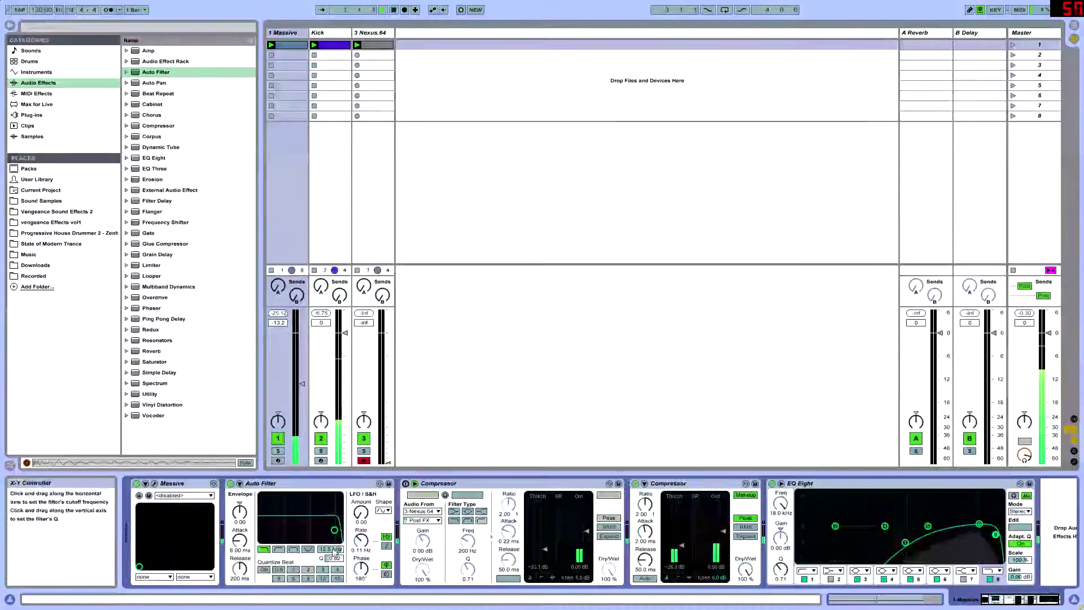
left_click_drag(335, 550, 330, 517)
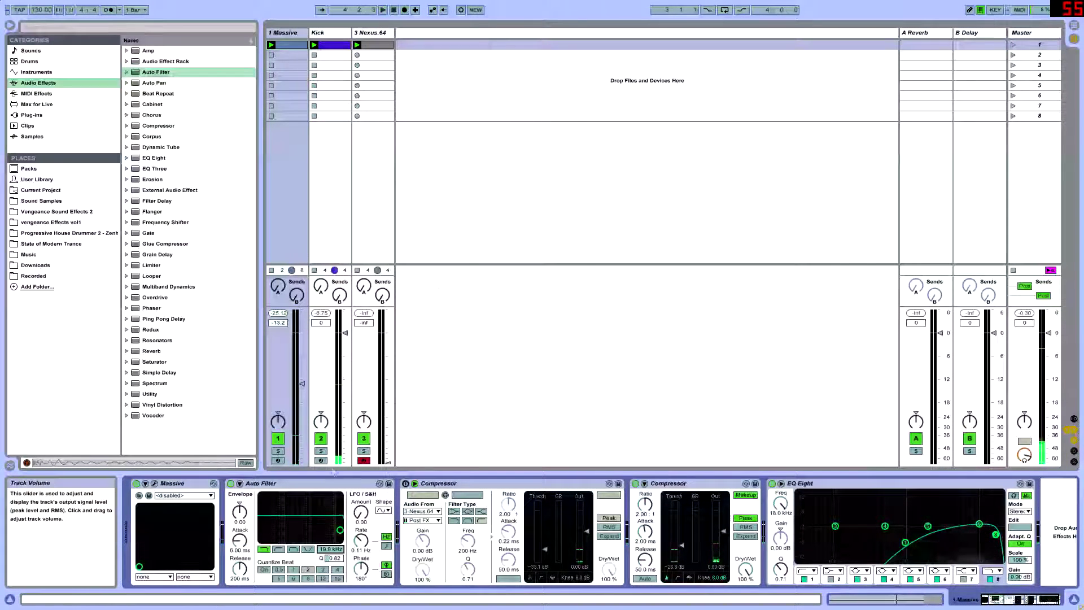
Change Massive's noise type to White, play the result and close the synth's window
left_click(154, 483)
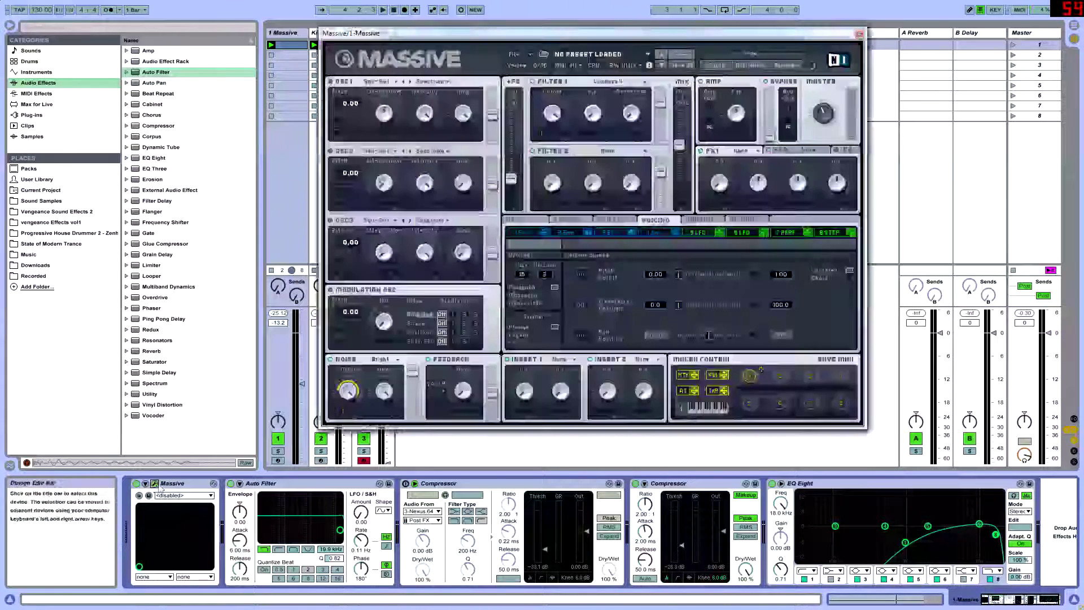
left_click(380, 359)
left_click(392, 345)
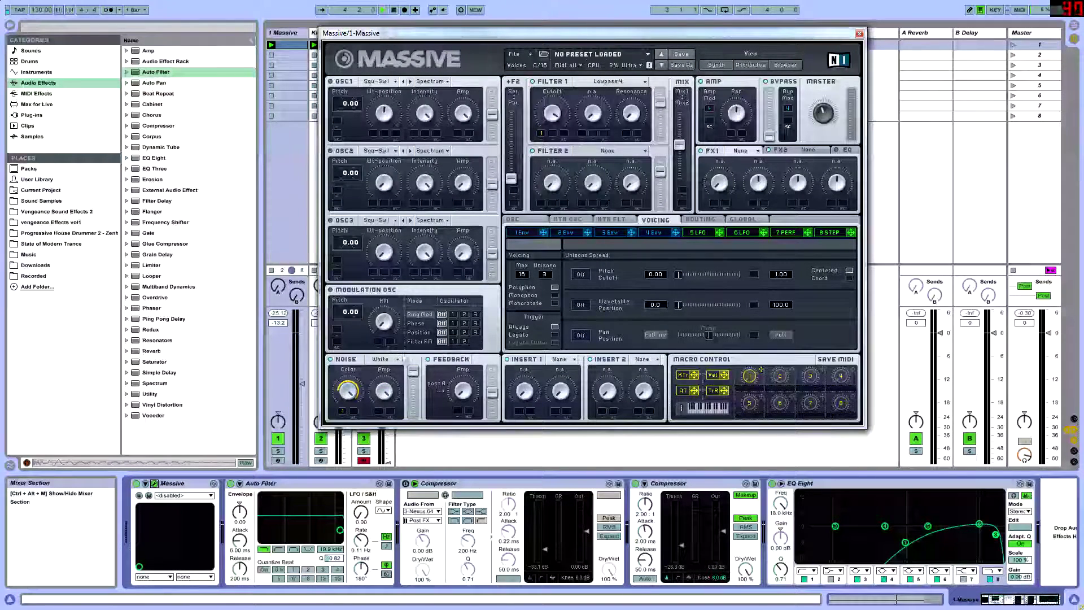
key("space")
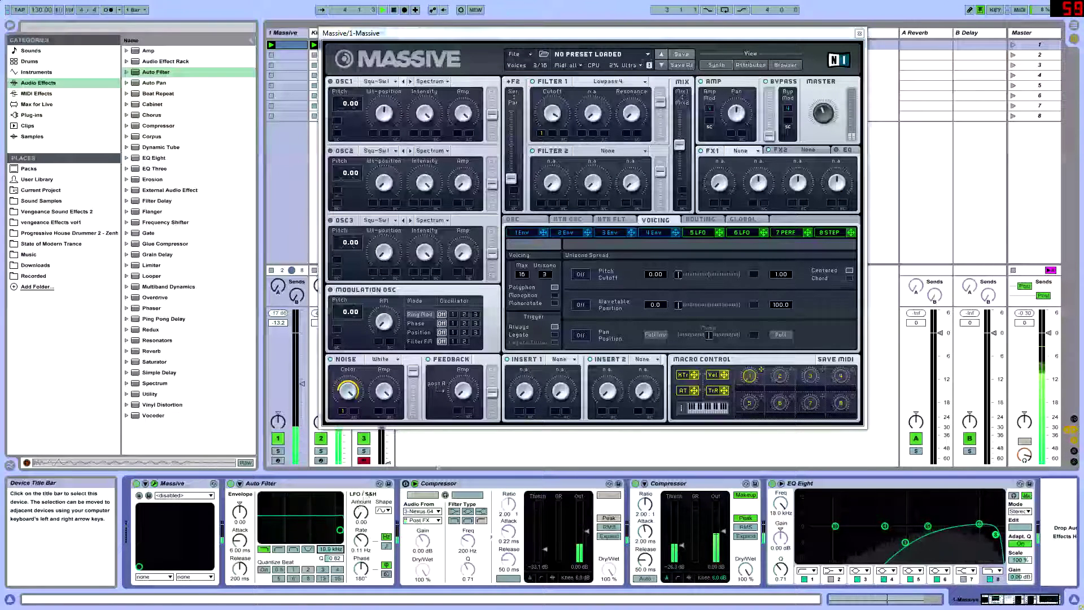
left_click(859, 34)
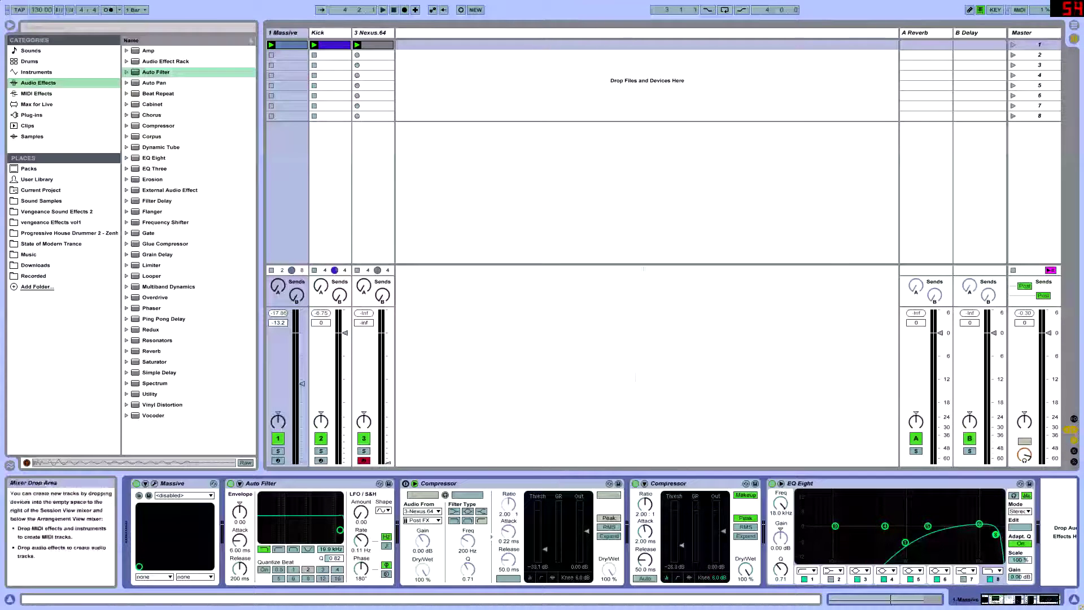
Narrow the browser beside the session tracks and leave full-screen mode
left_click_drag(261, 257, 231, 264)
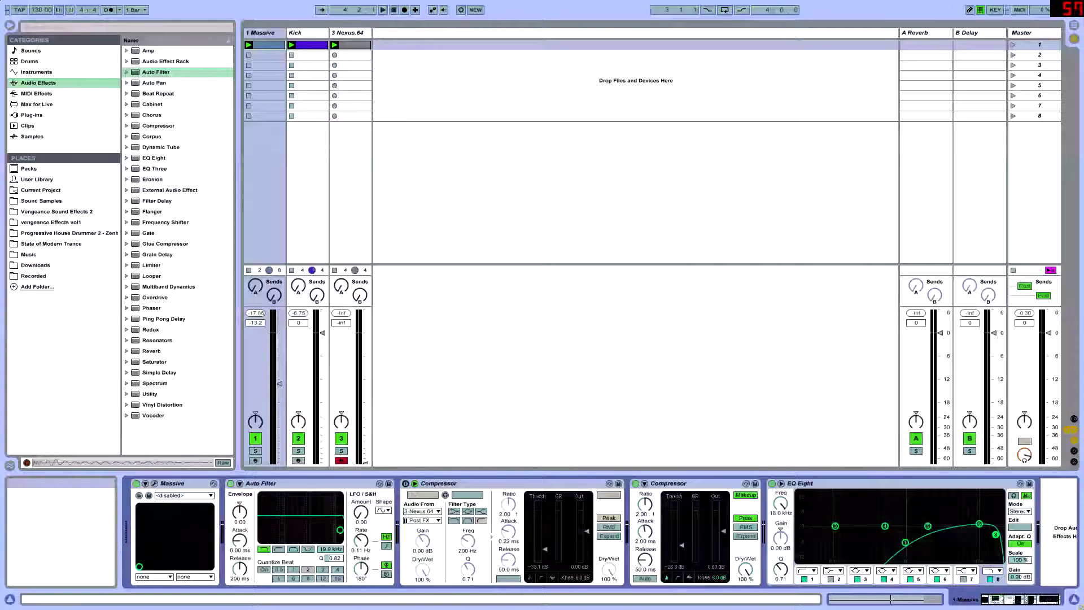
key("F11")
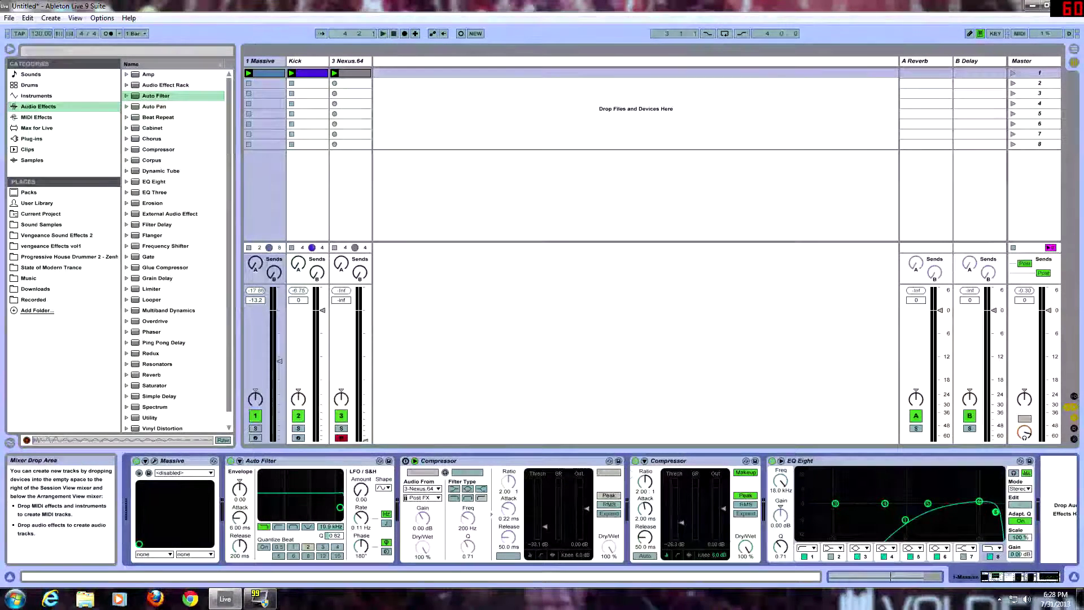